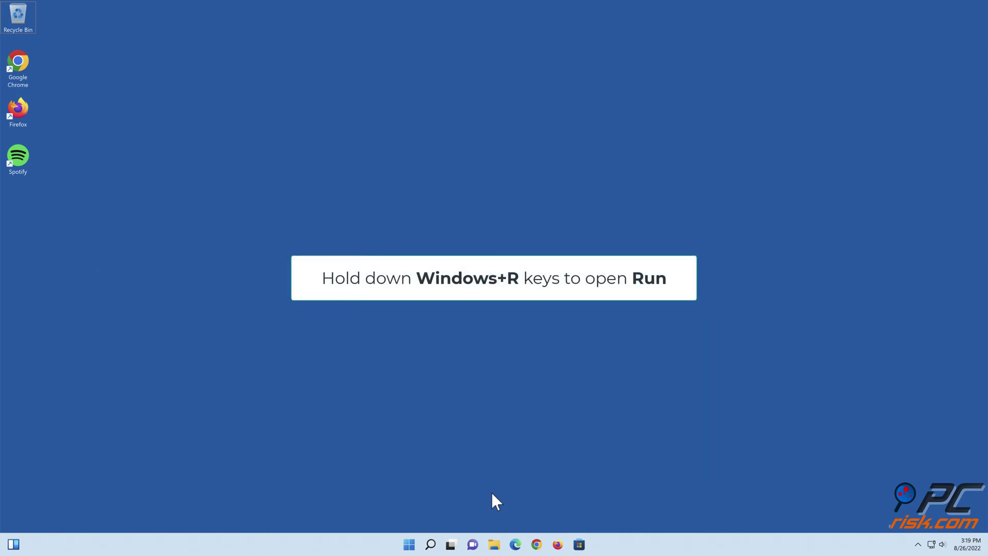
Open the Sound control panel by running the command "control mmsys.cpl sounds"
key("super+r")
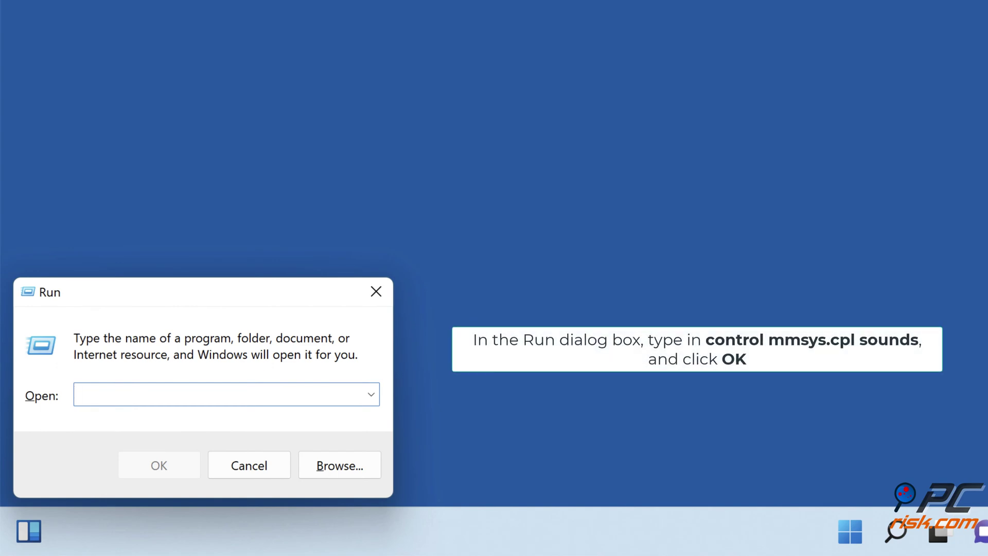
type("control")
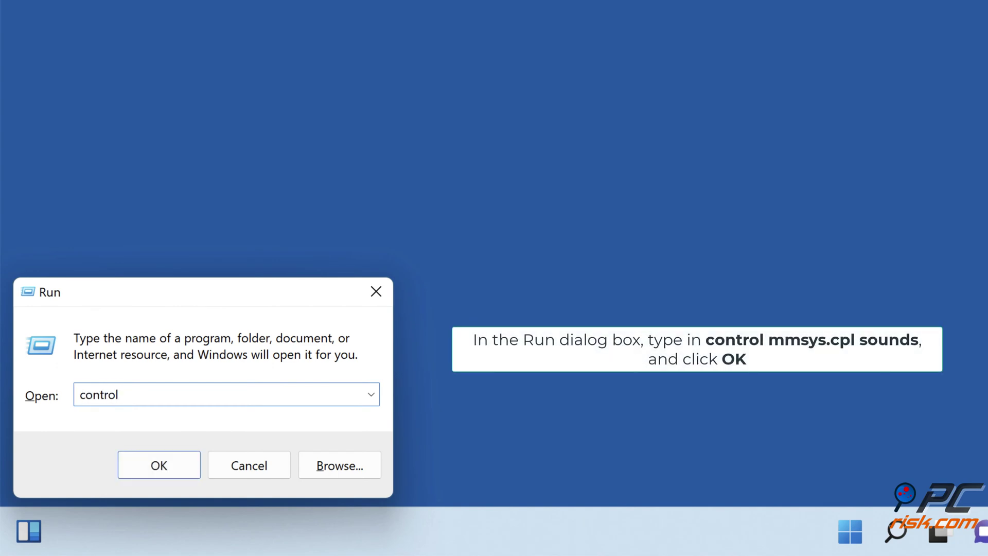
type(" mmsys.cpl sounds")
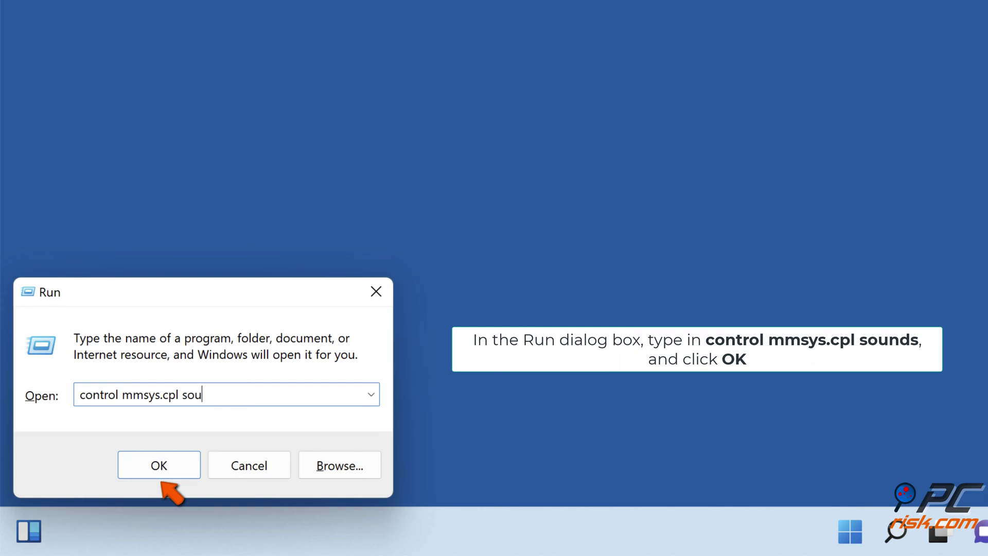
left_click(163, 469)
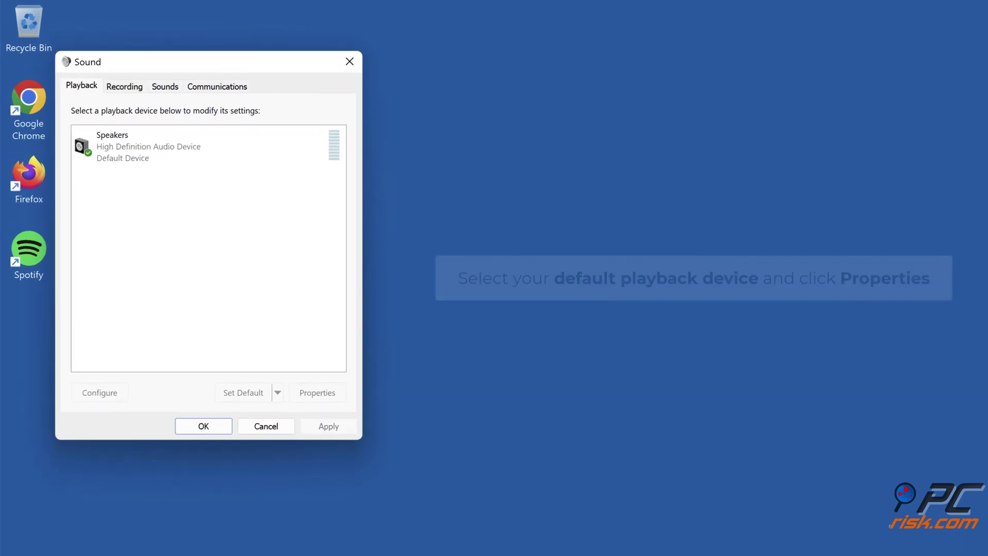
Set the default format of the Speakers playback device to 32 bit, 192000 Hz (Studio Quality), and close the Sound dialog
left_click(158, 157)
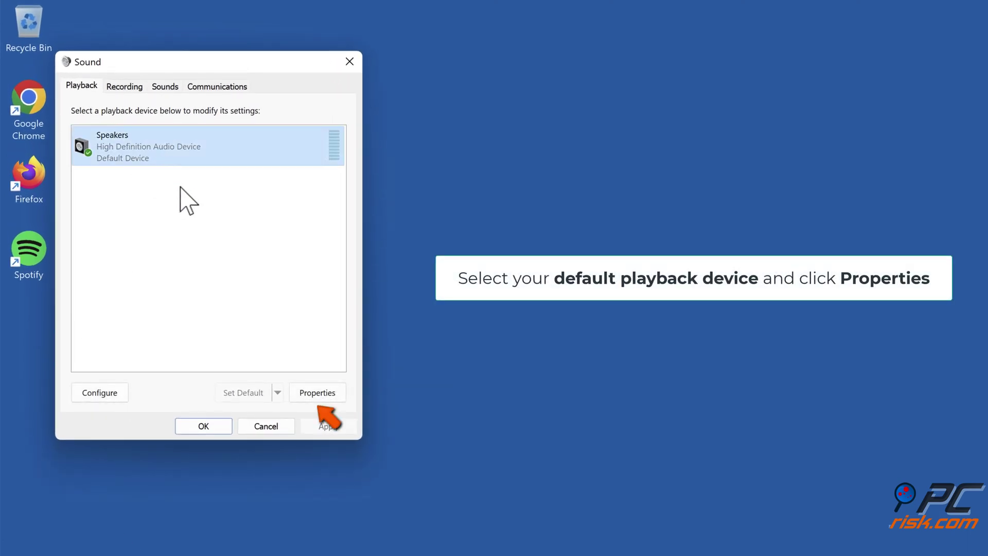
left_click(315, 396)
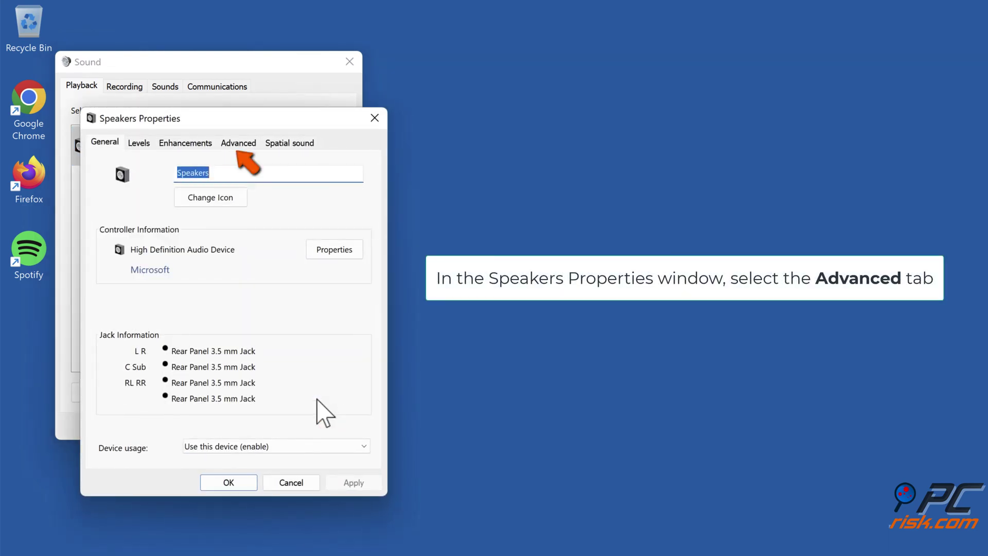
left_click(239, 144)
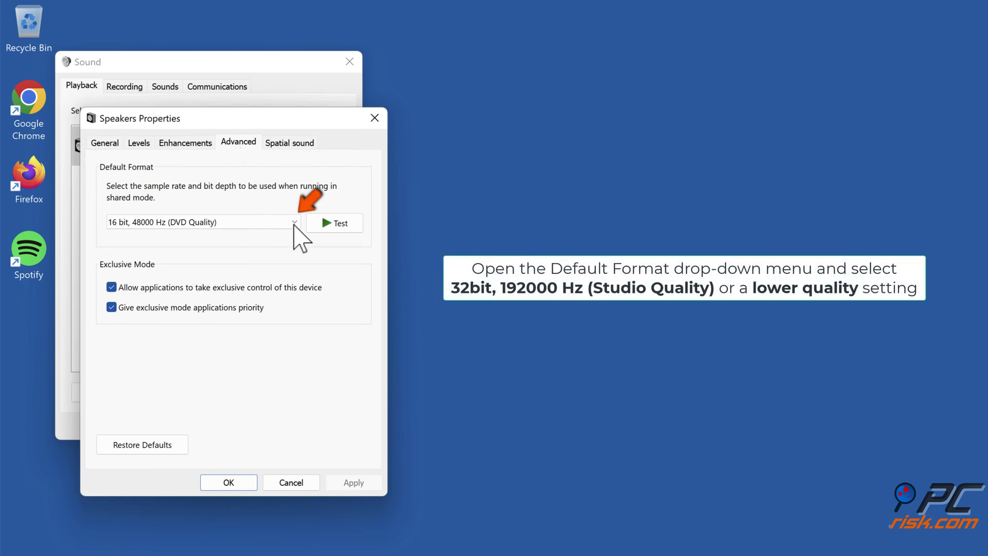
left_click(294, 223)
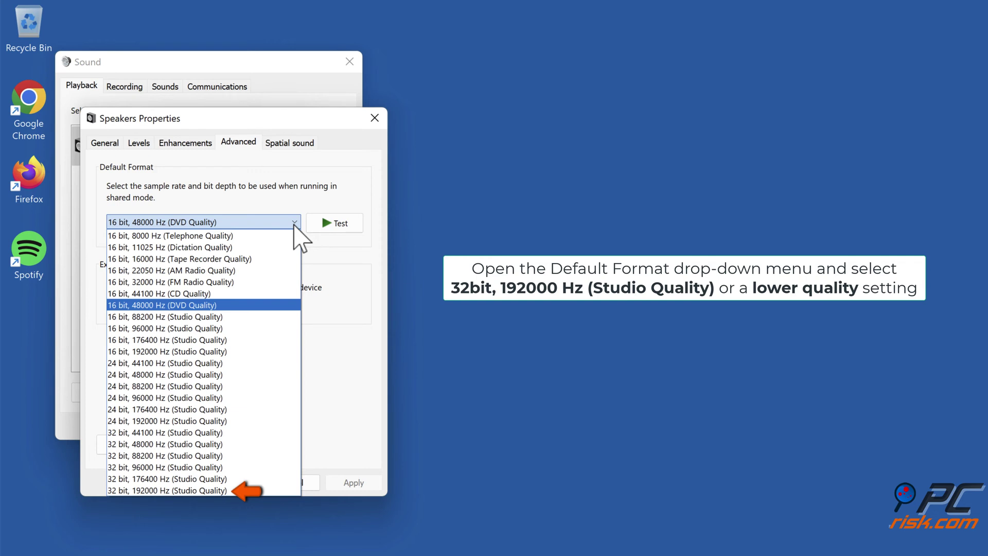
left_click(169, 490)
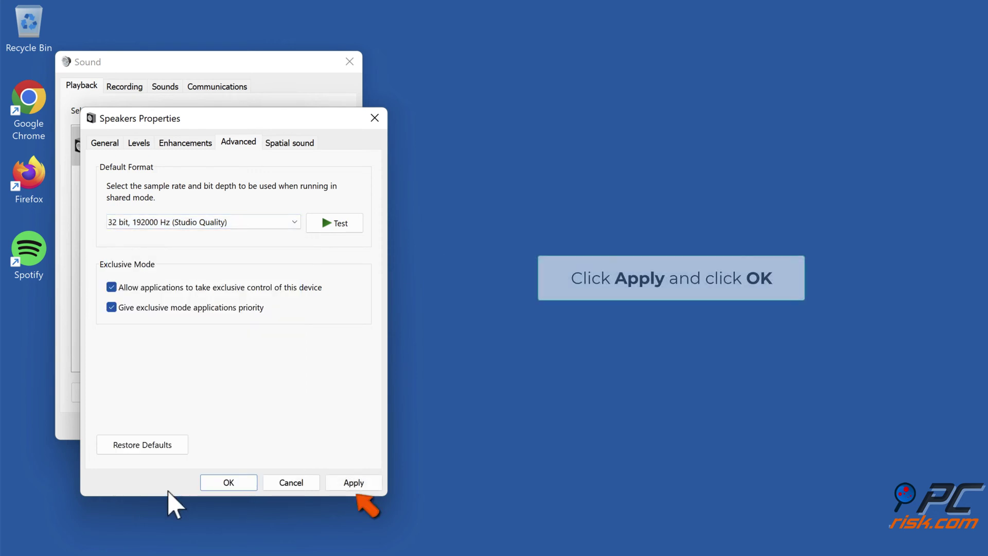
left_click(342, 488)
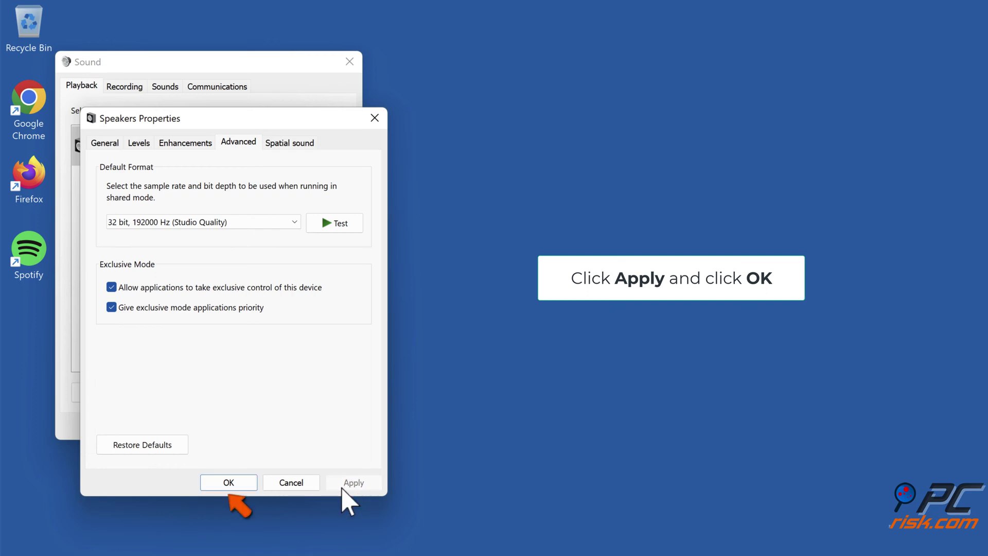
left_click(229, 483)
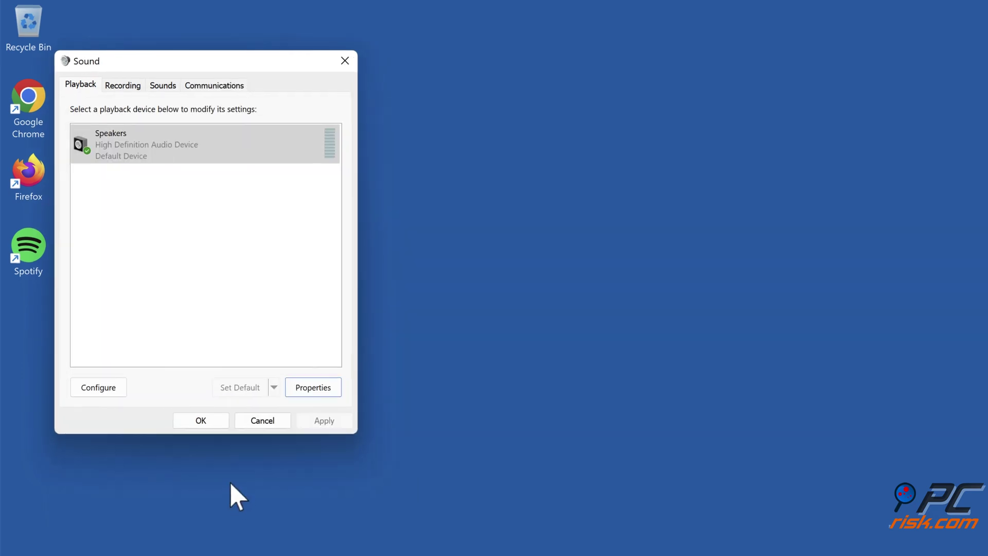
left_click(201, 421)
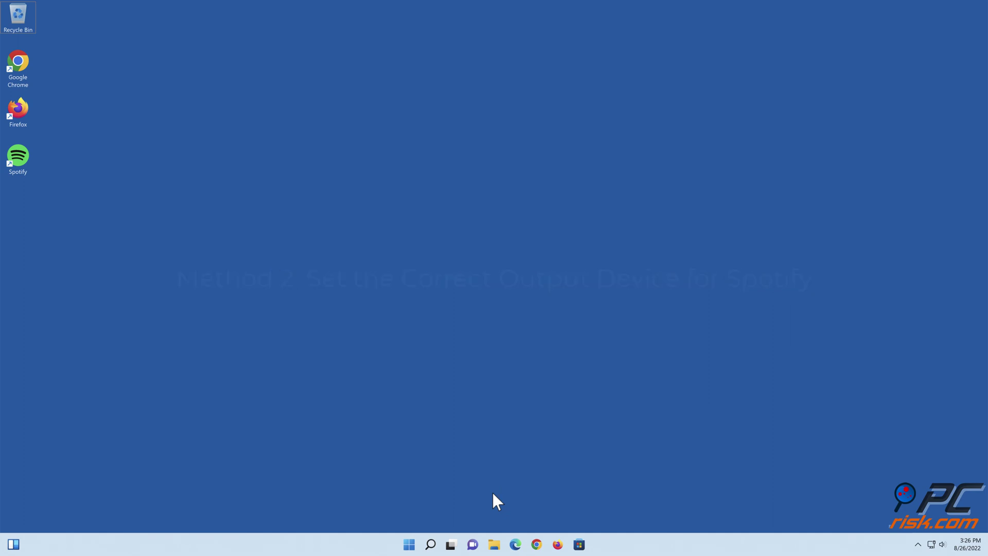
Open the Volume mixer page of the system sound options in Windows Settings
right_click(409, 544)
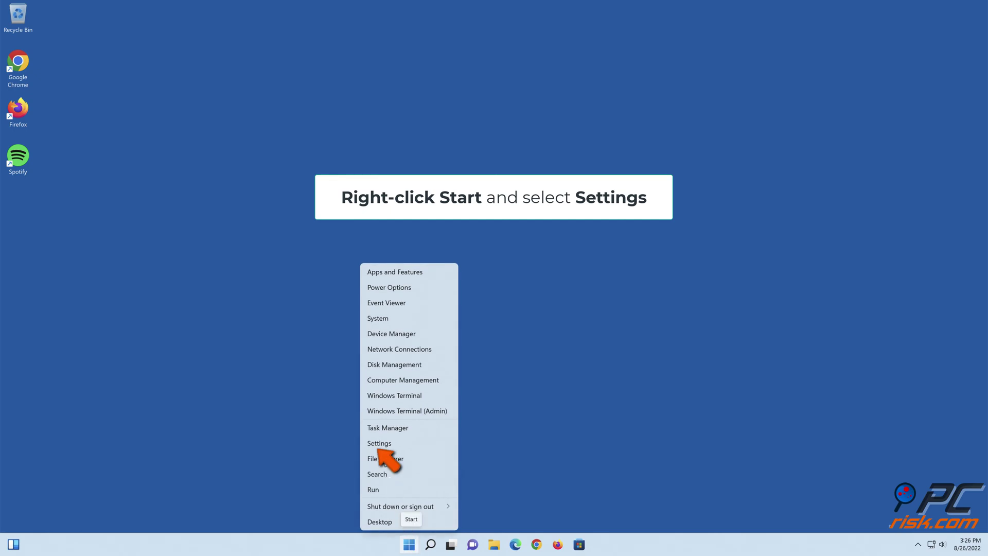
left_click(378, 445)
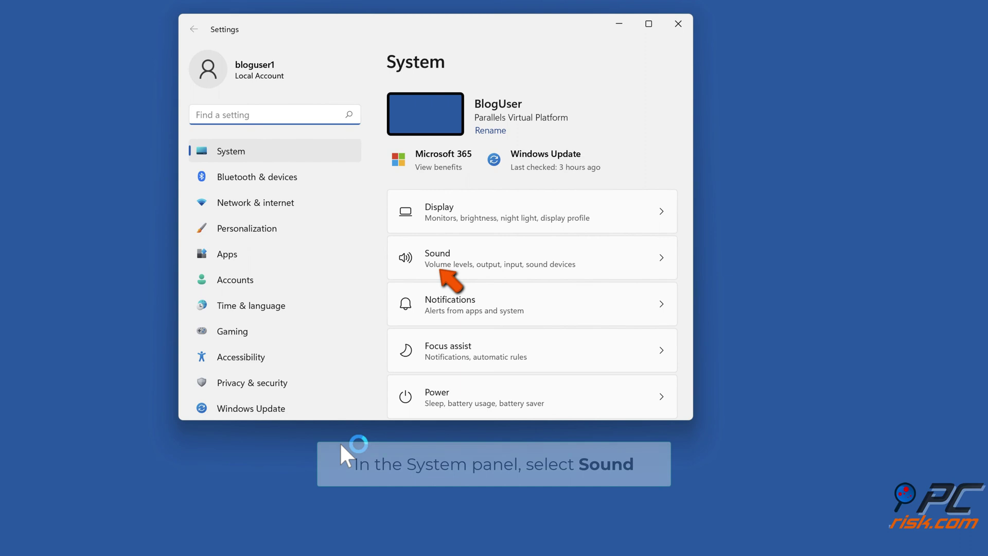
left_click(449, 272)
scroll(449, 273, "down", 10)
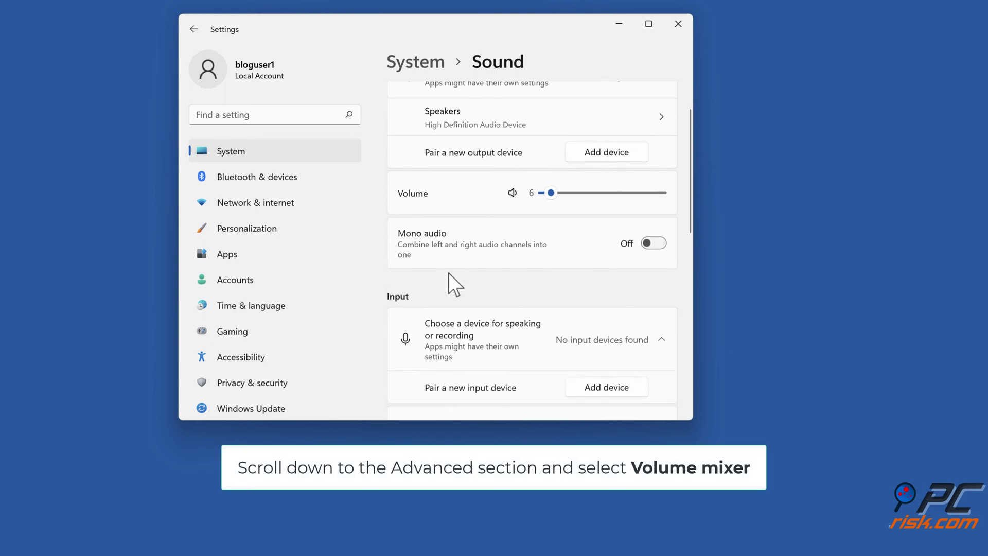
scroll(448, 272, "down", 1)
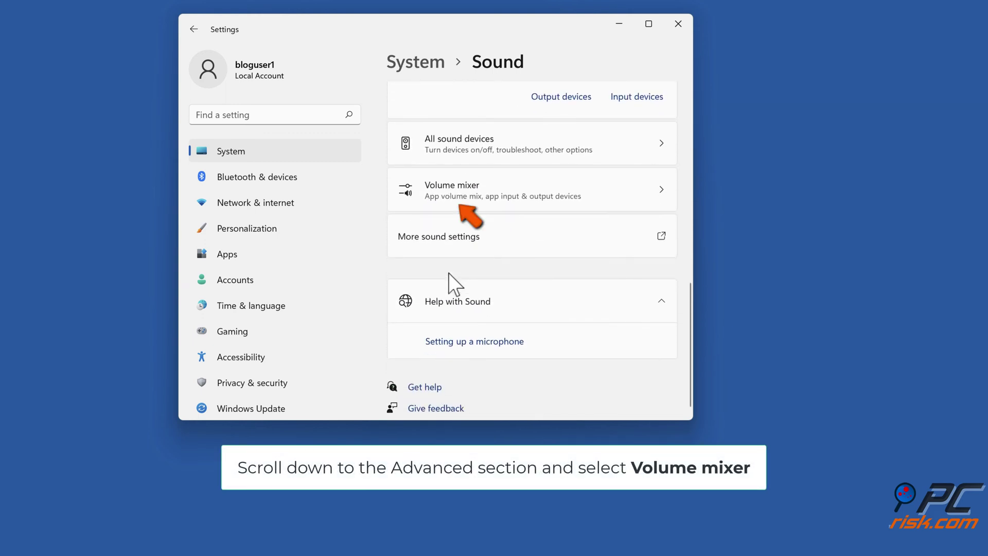
left_click(451, 208)
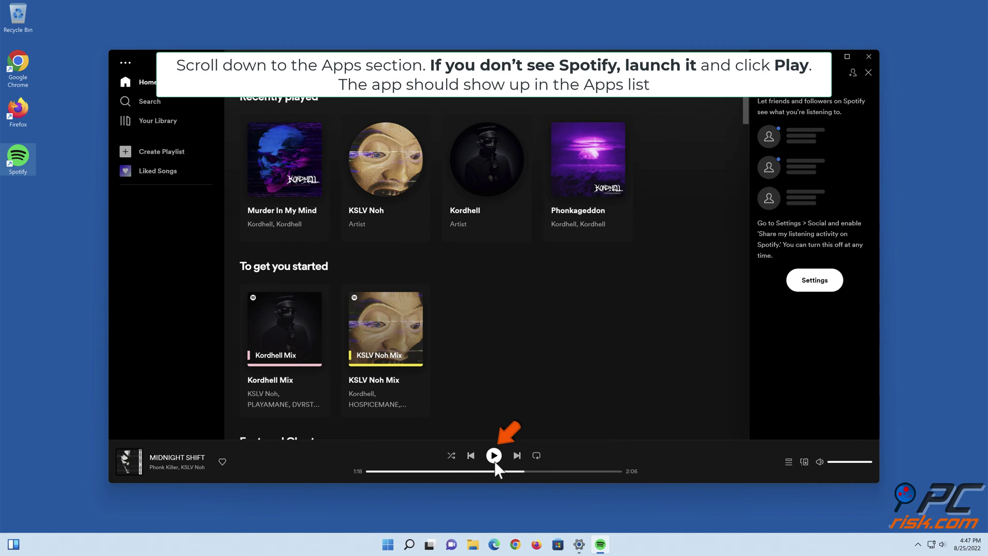
Start song playback in Spotify and, in the Windows Settings volume mixer, set Spotify's output device to Speakers (High Definition Audio Device)
left_click(495, 463)
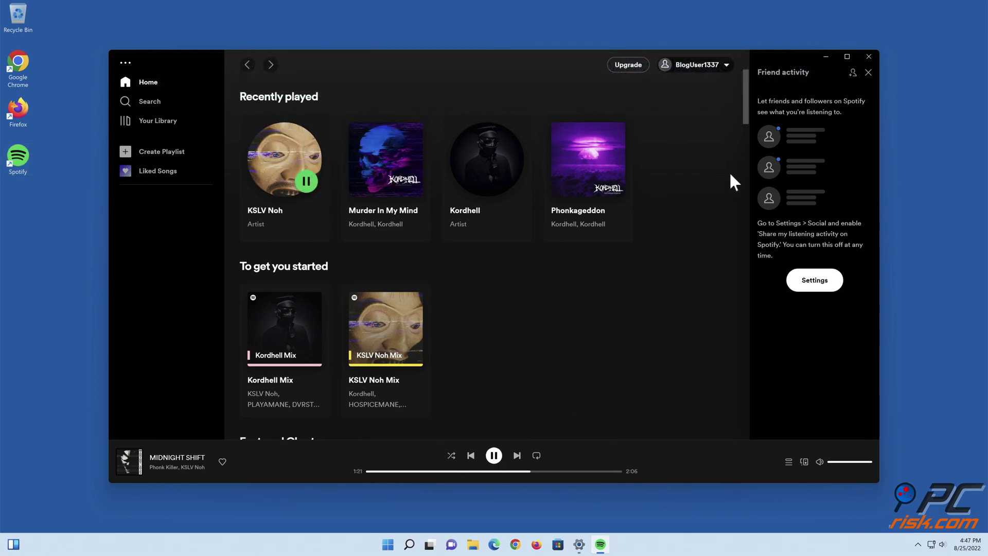
left_click(825, 57)
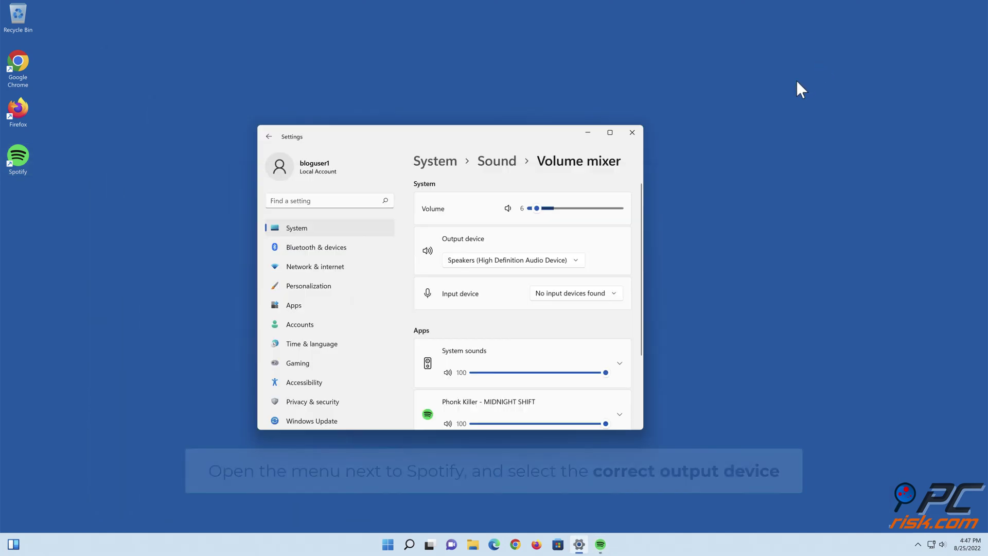
scroll(579, 306, "down", 3)
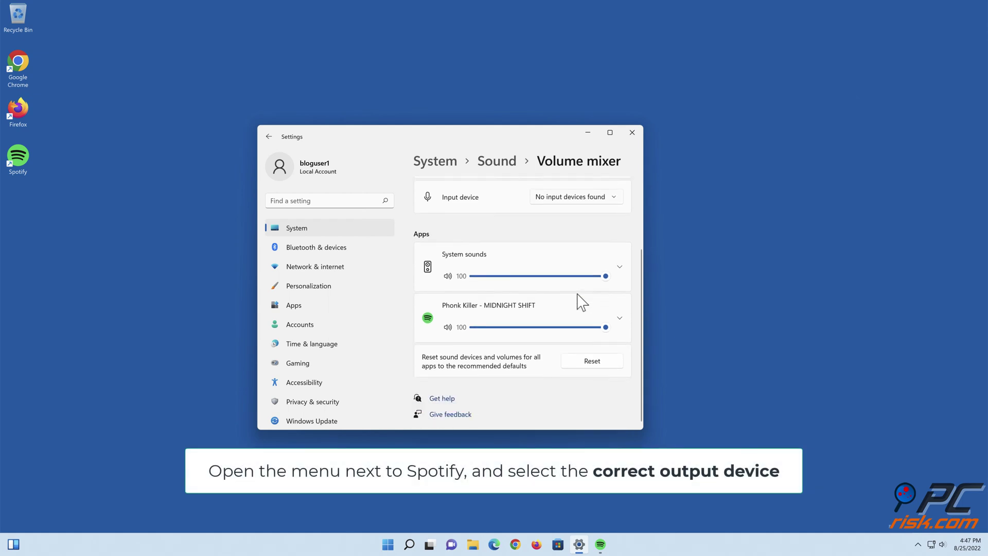
left_click(620, 317)
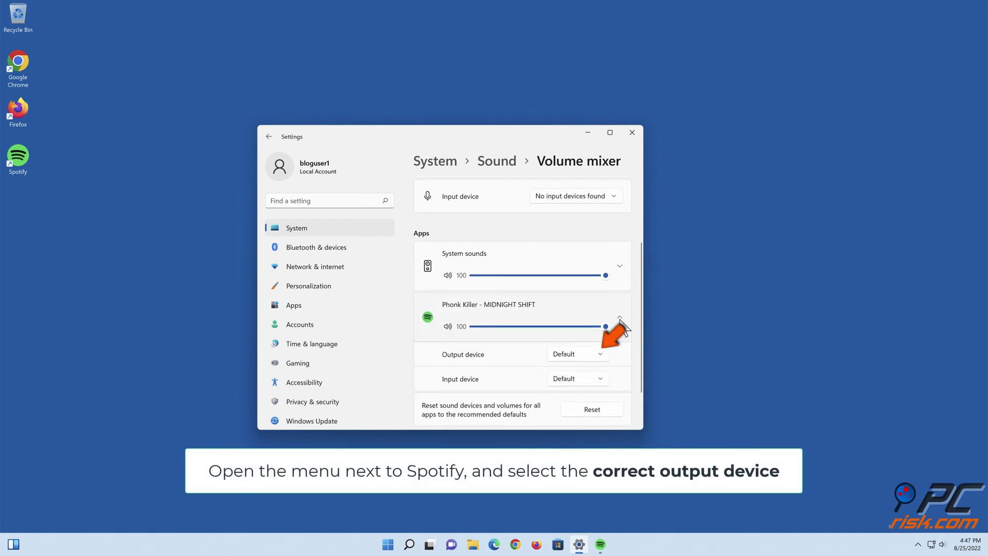
left_click(602, 355)
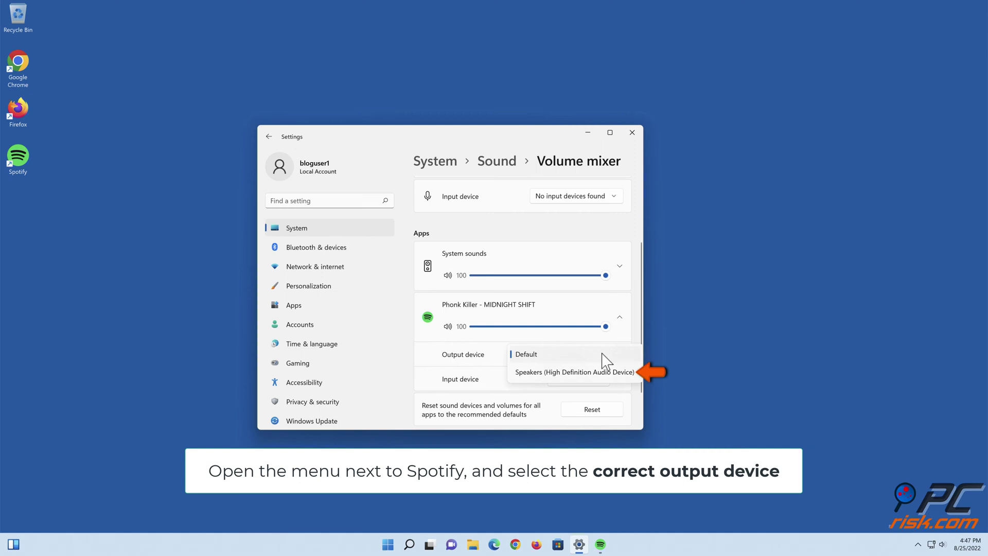
left_click(580, 376)
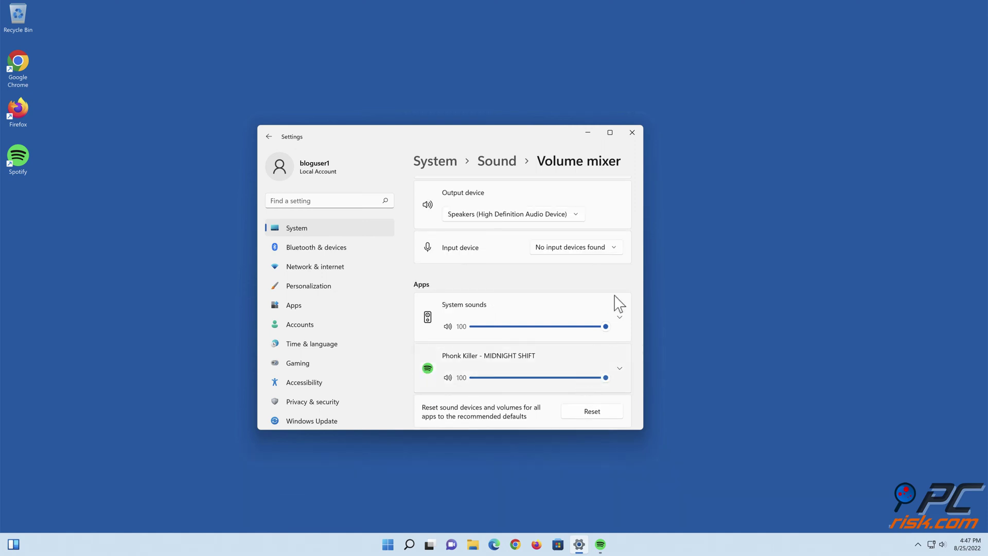
left_click(632, 133)
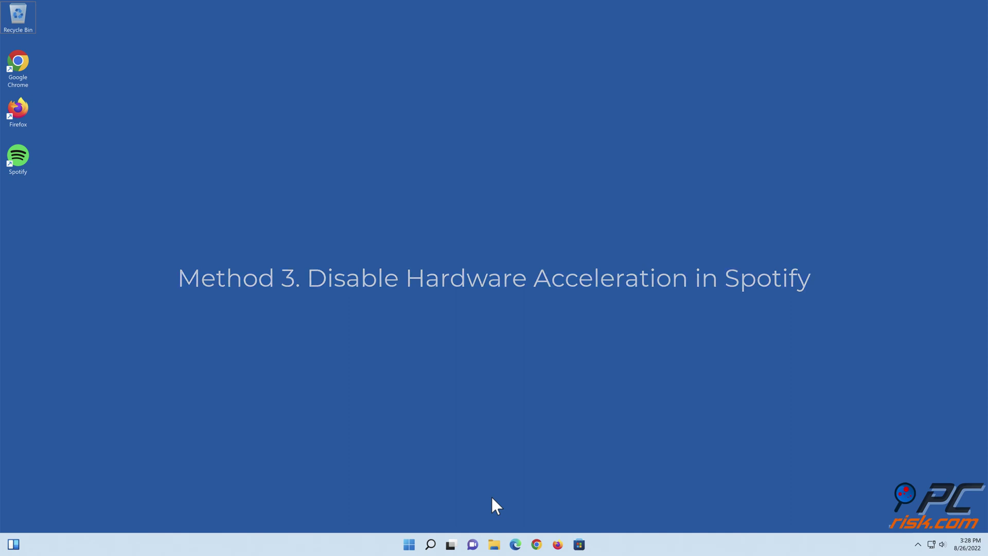
Launch Spotify and turn off hardware acceleration in the Compatibility section of its preferences
double_click(22, 163)
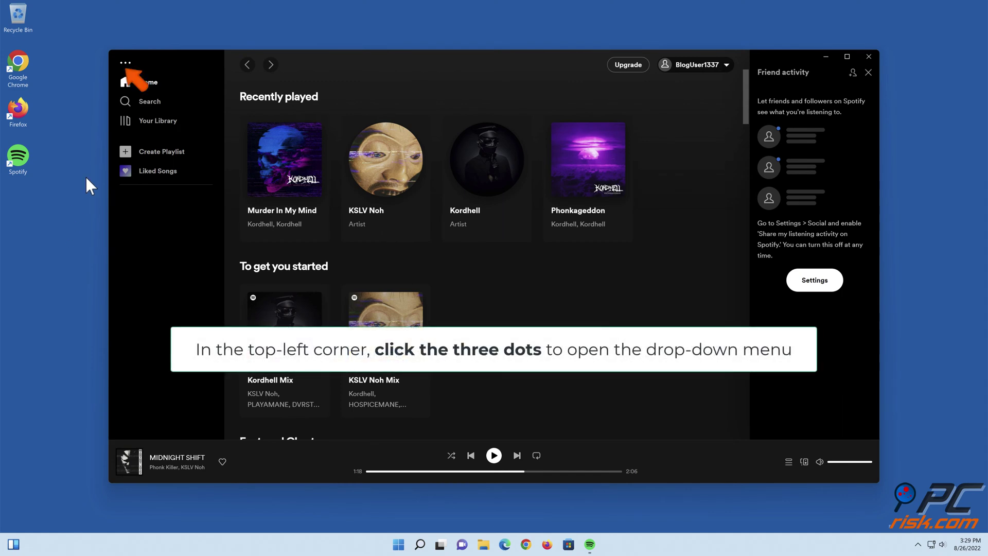
left_click(126, 63)
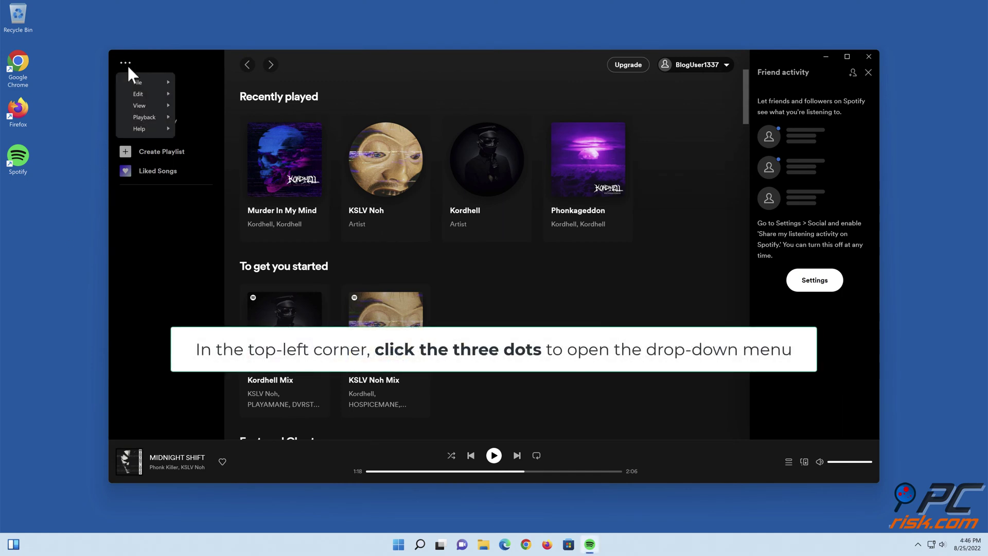
mouse_move(151, 91)
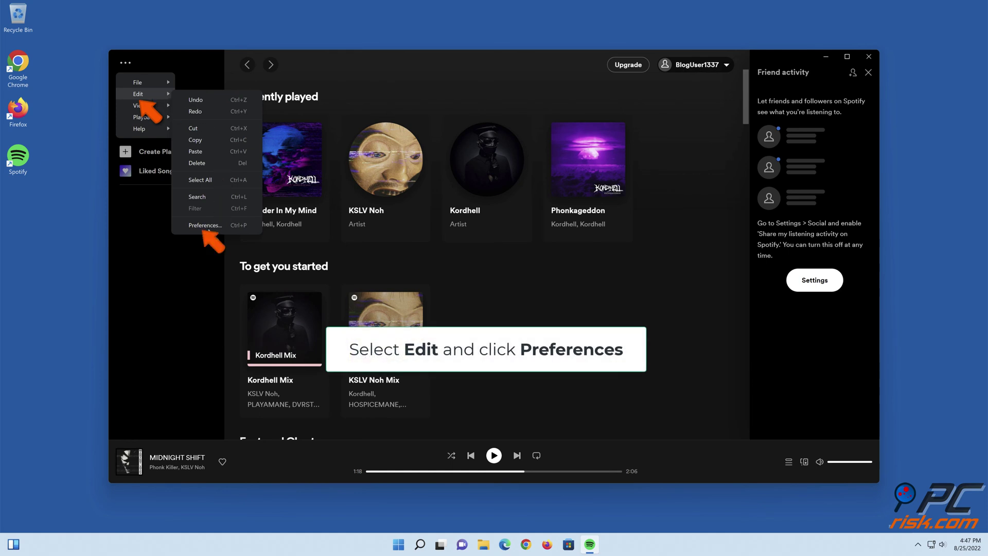
left_click(207, 227)
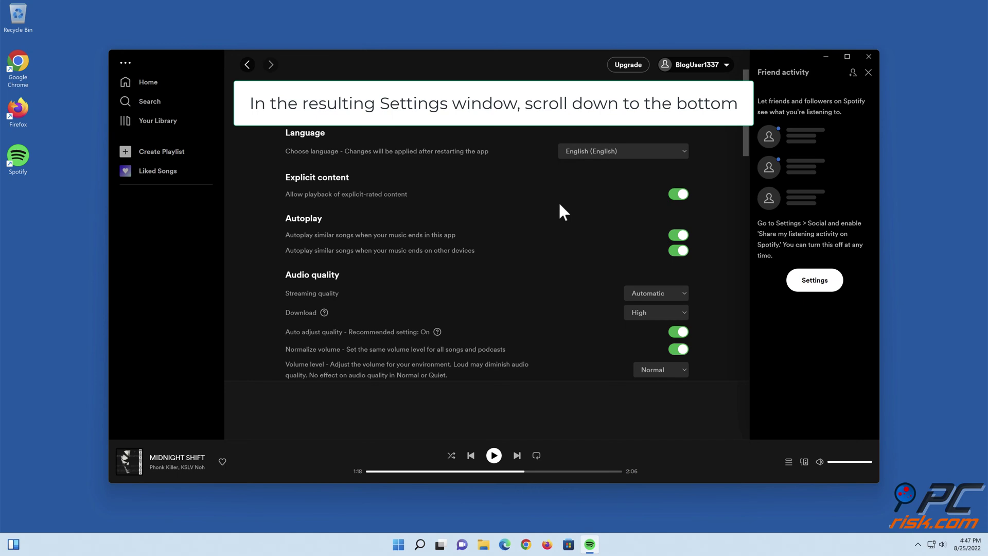
scroll(571, 204, "down", 20)
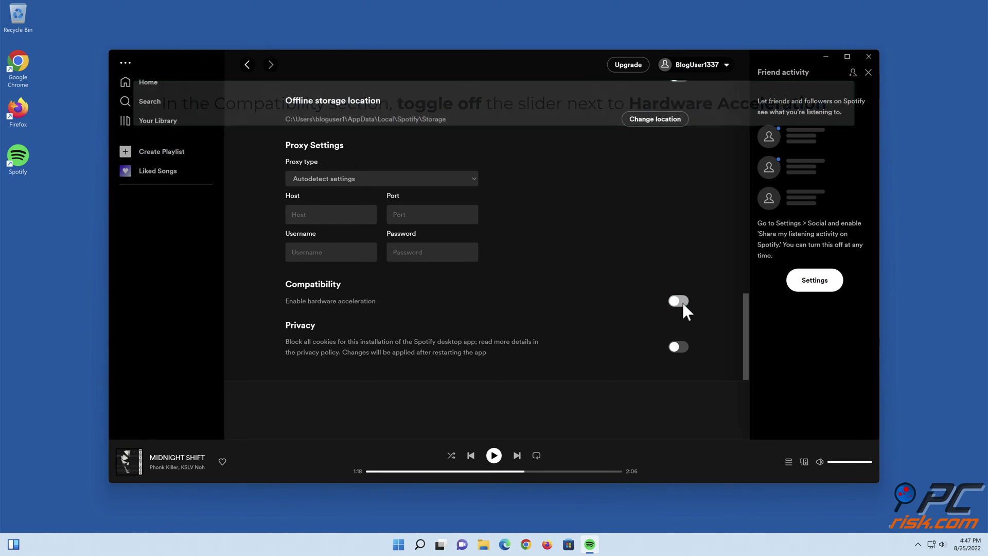
Restart Spotify to apply the changed preference, and close it again
left_click(868, 57)
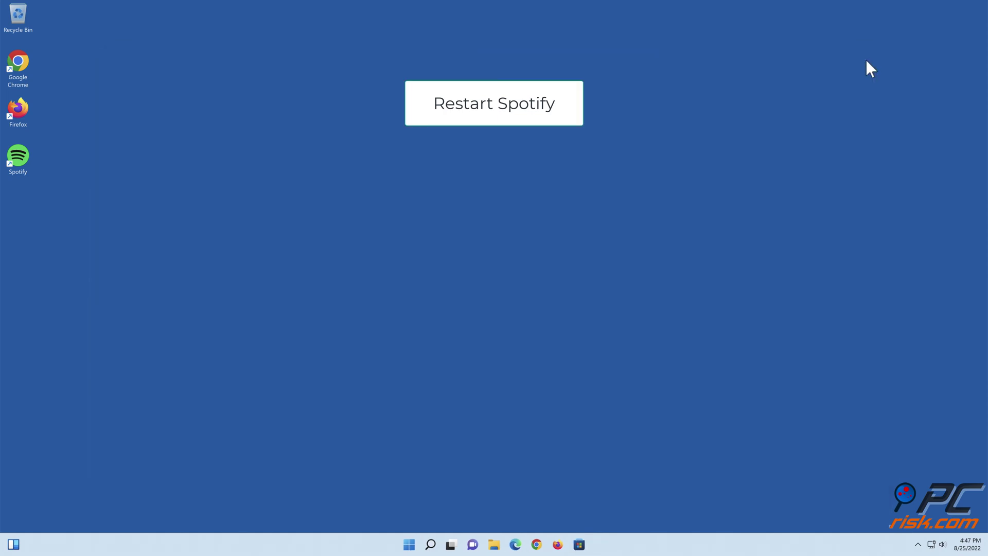
double_click(25, 166)
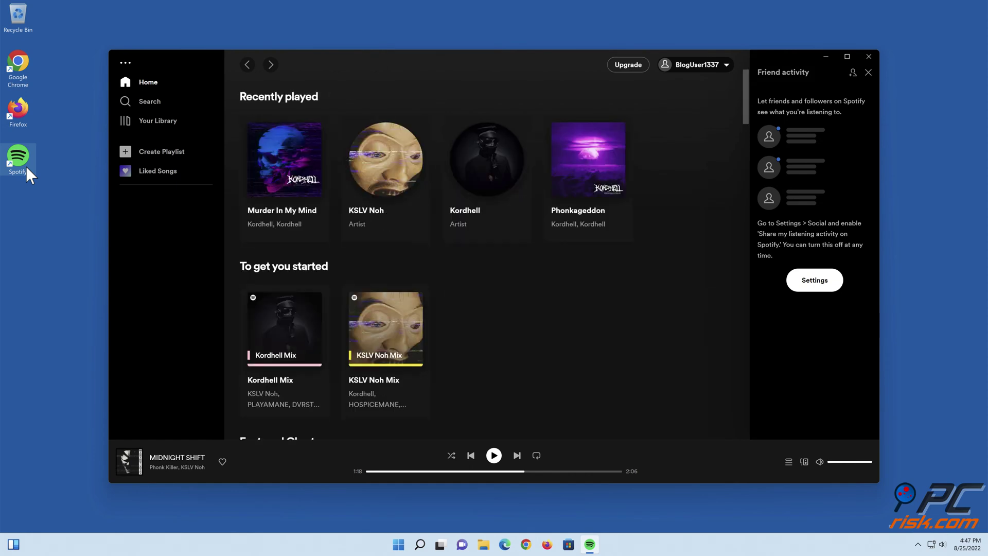
left_click(869, 57)
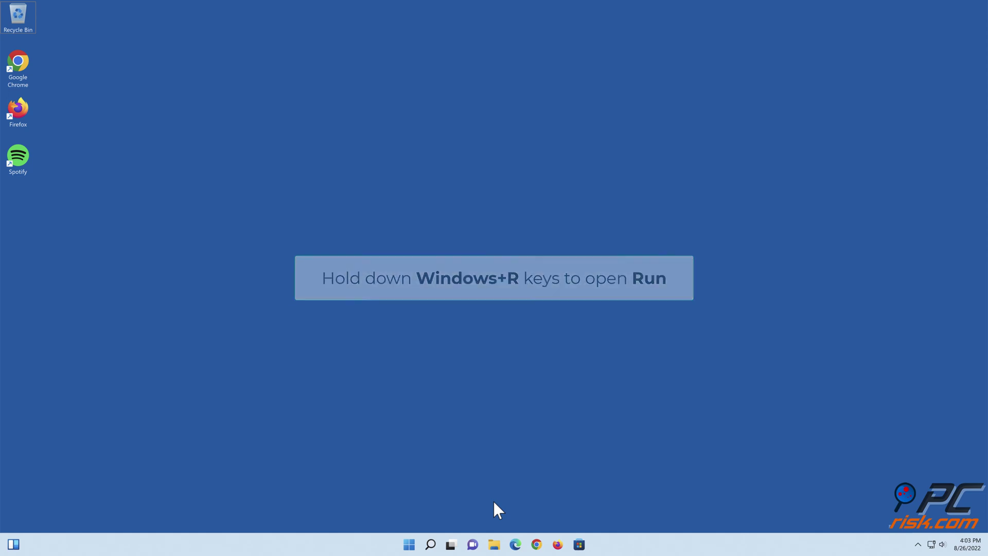
Open the Roaming application data folder in File Explorer by running %appdata%
key("super+r")
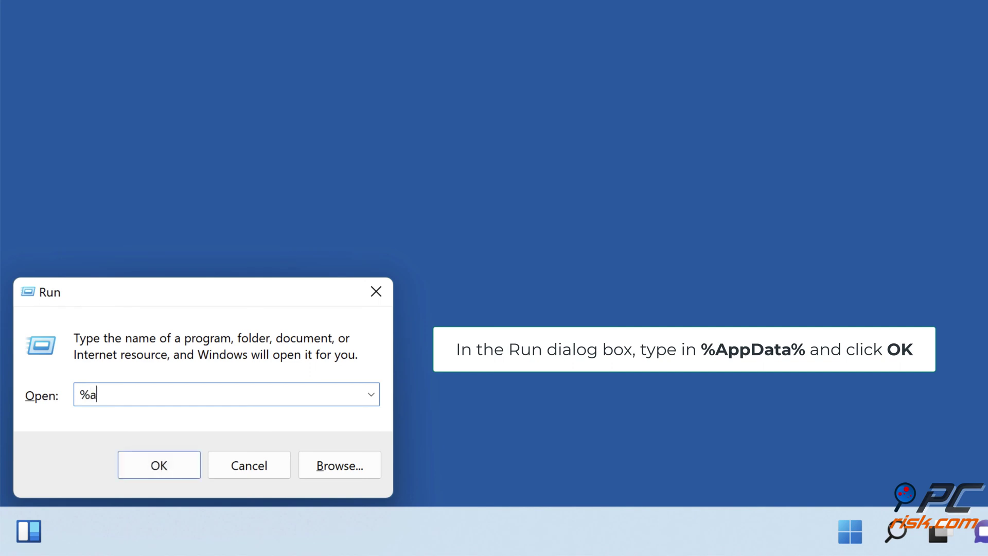
type("%appdata%")
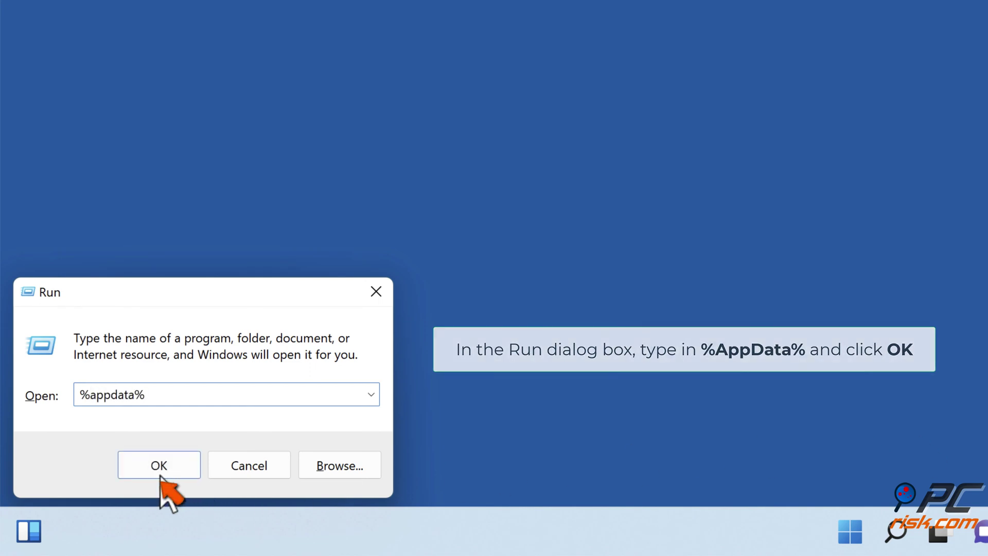
left_click(160, 473)
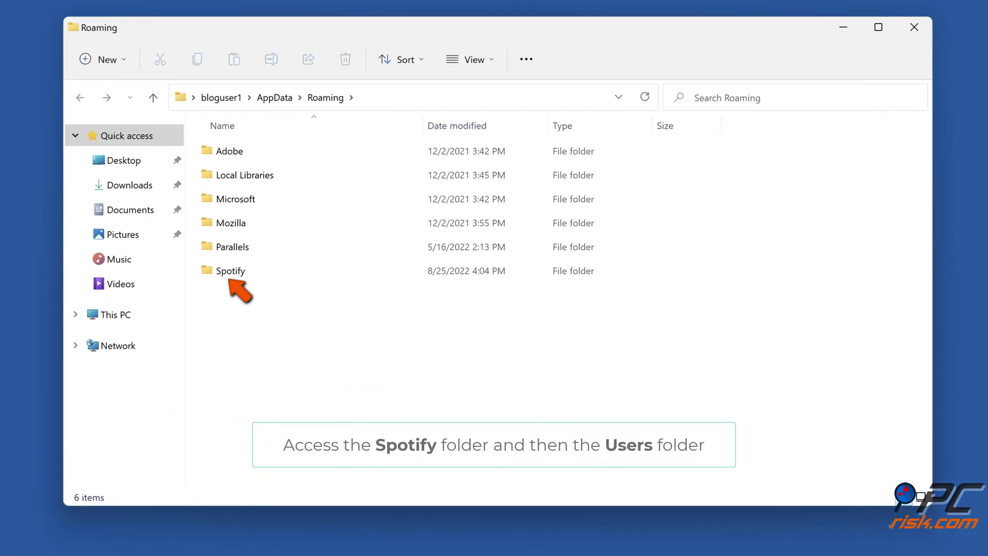
Delete local-files.bnk from the account's user folder inside Spotify's Users folder
double_click(236, 272)
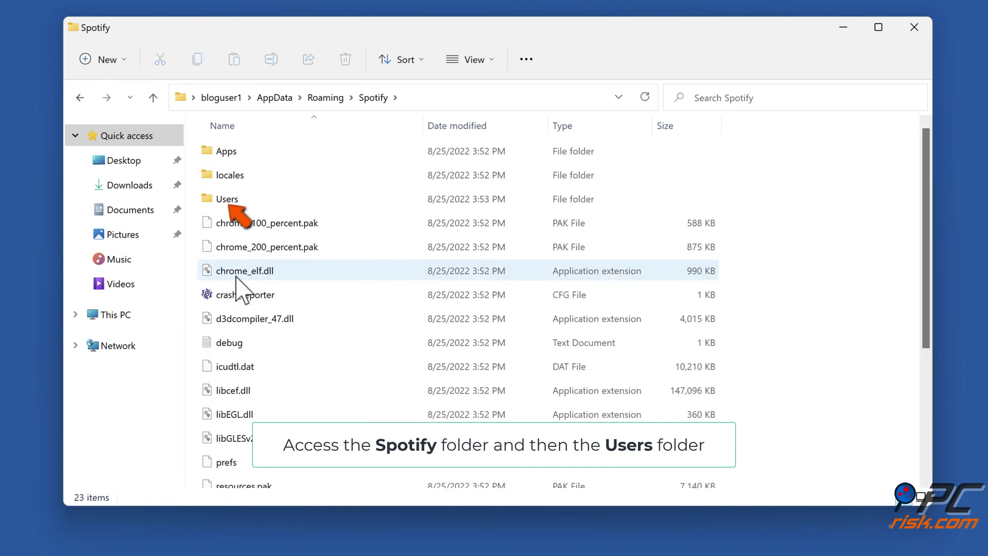
double_click(224, 204)
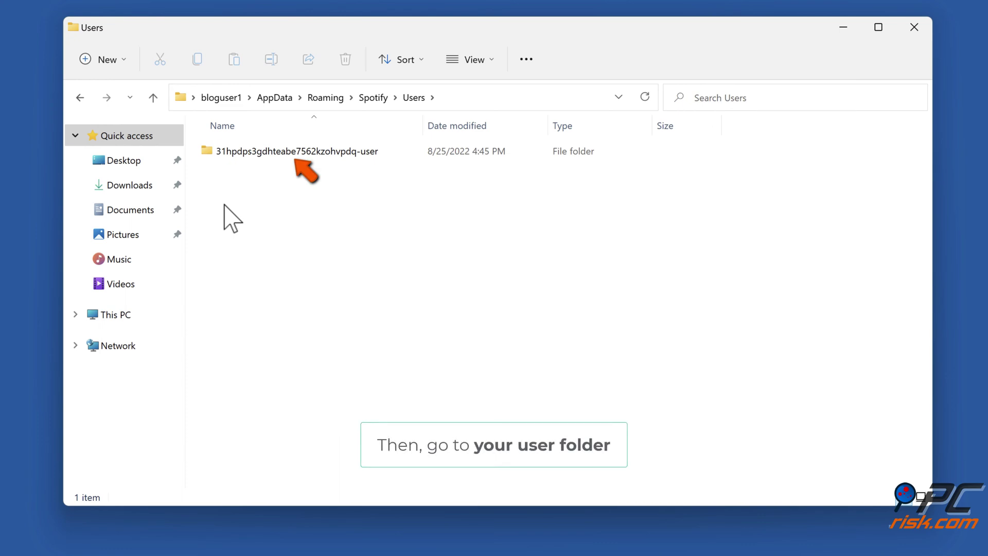
double_click(295, 152)
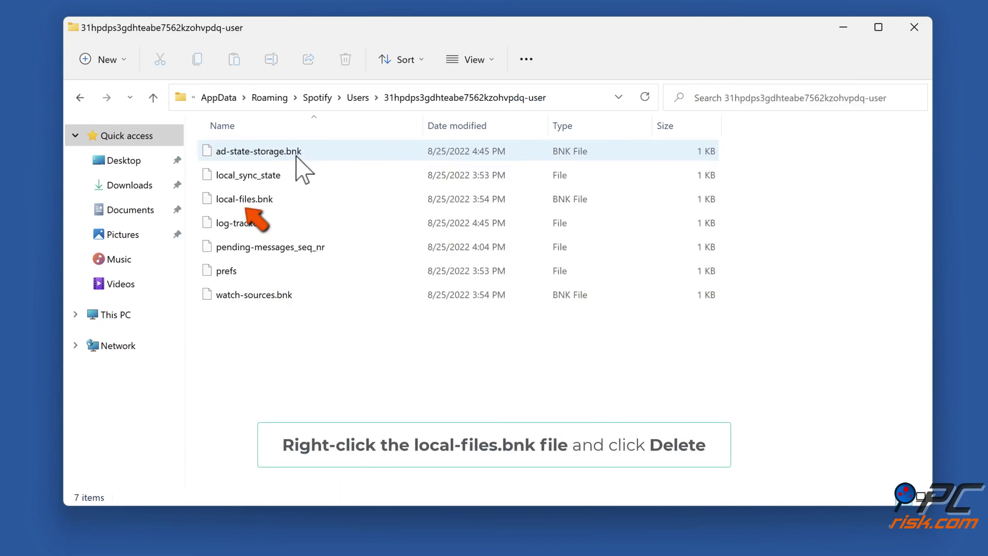
left_click(242, 199)
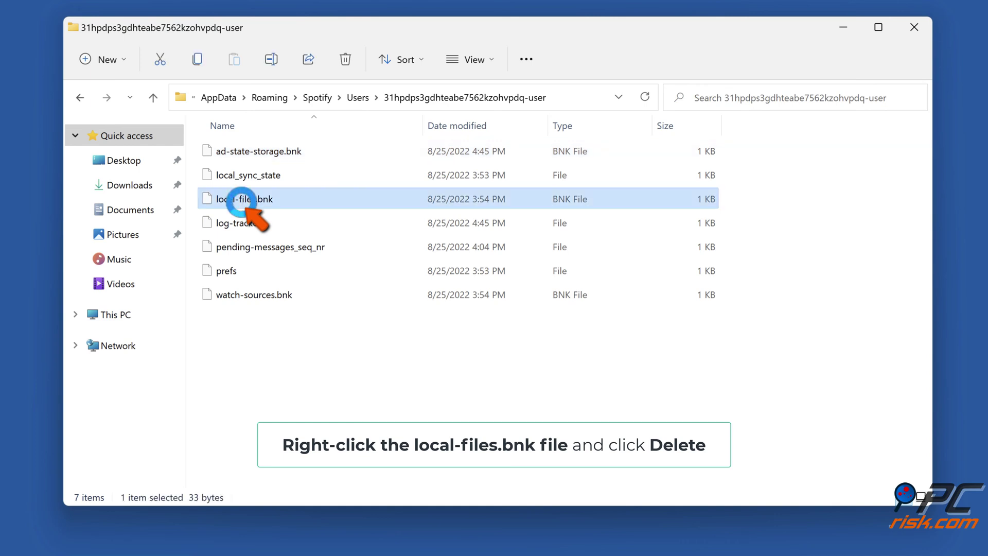
right_click(242, 201)
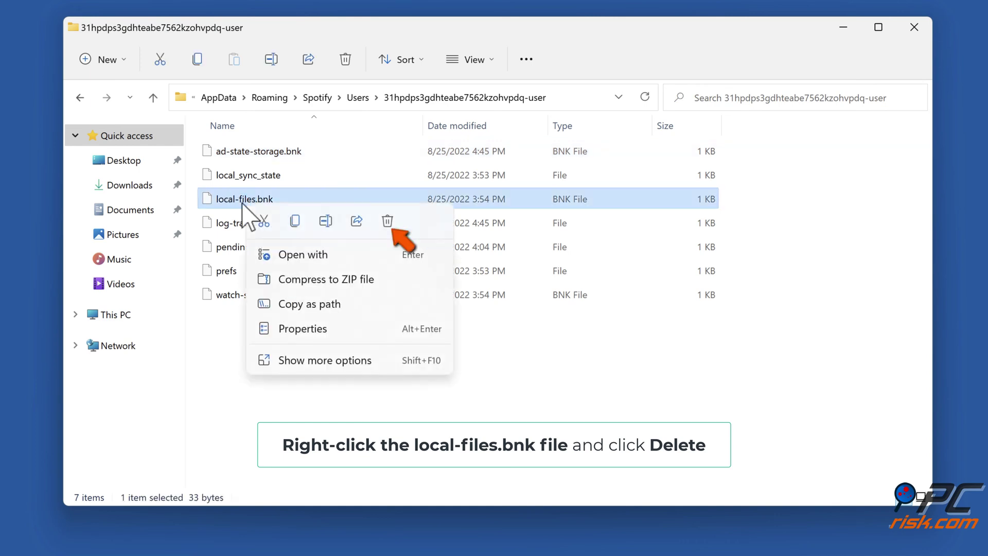
left_click(387, 221)
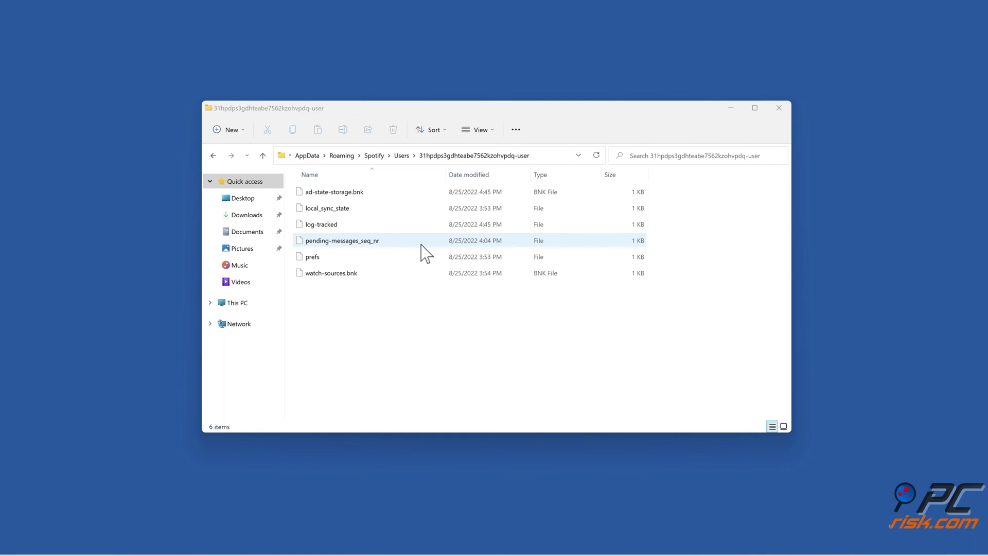
Close the folder window and relaunch Spotify briefly so the file deletion takes effect
left_click(757, 122)
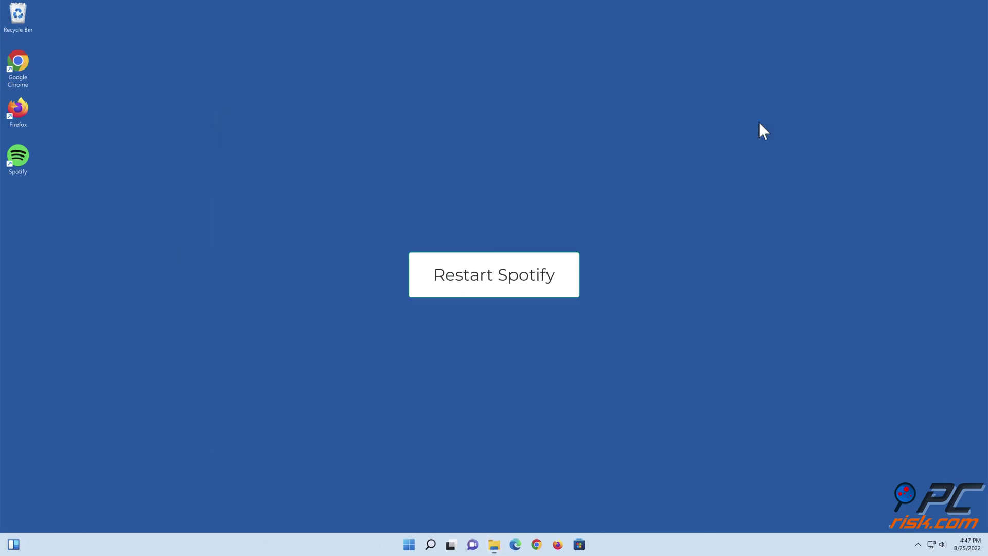
double_click(24, 171)
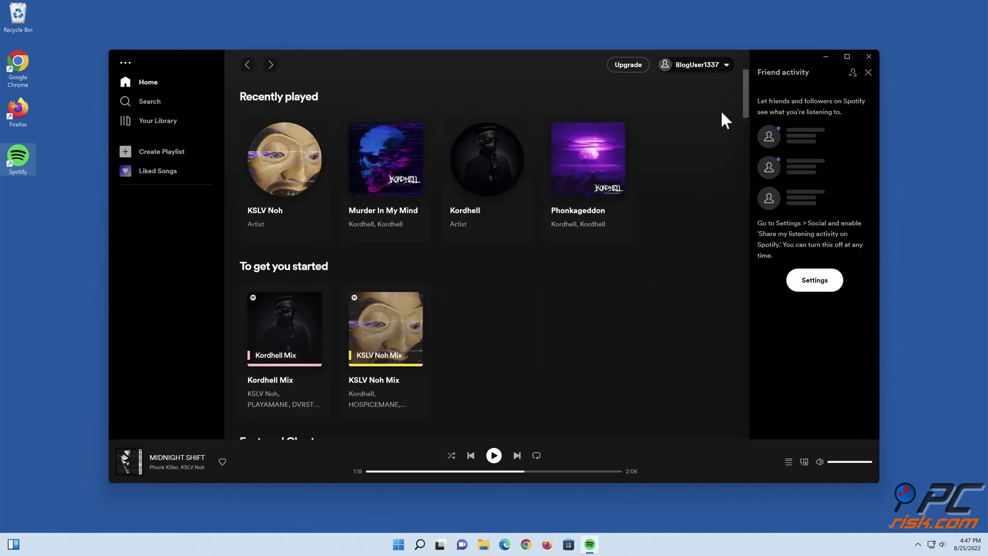
left_click(870, 57)
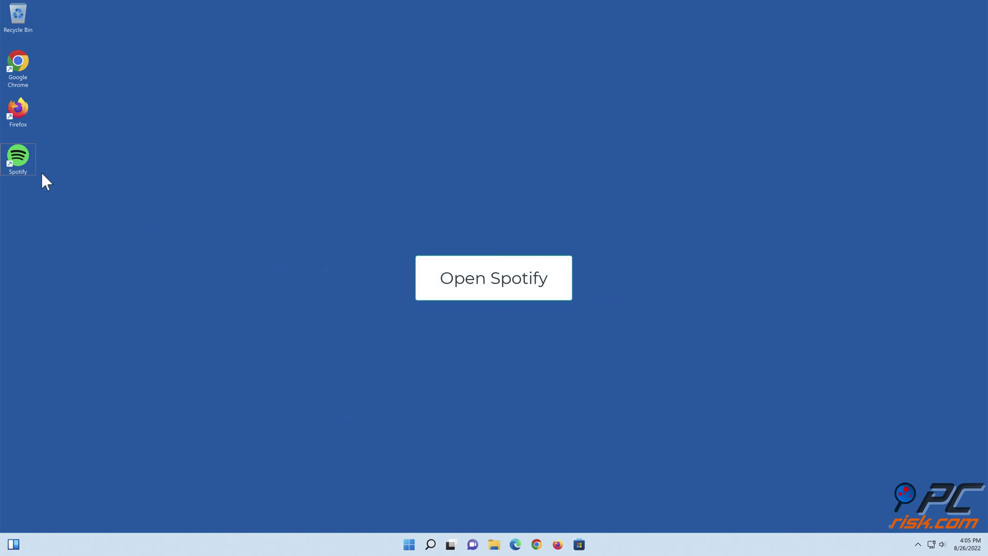
Launch Spotify and set the streaming quality to Normal in the Audio quality section of its preferences
double_click(26, 166)
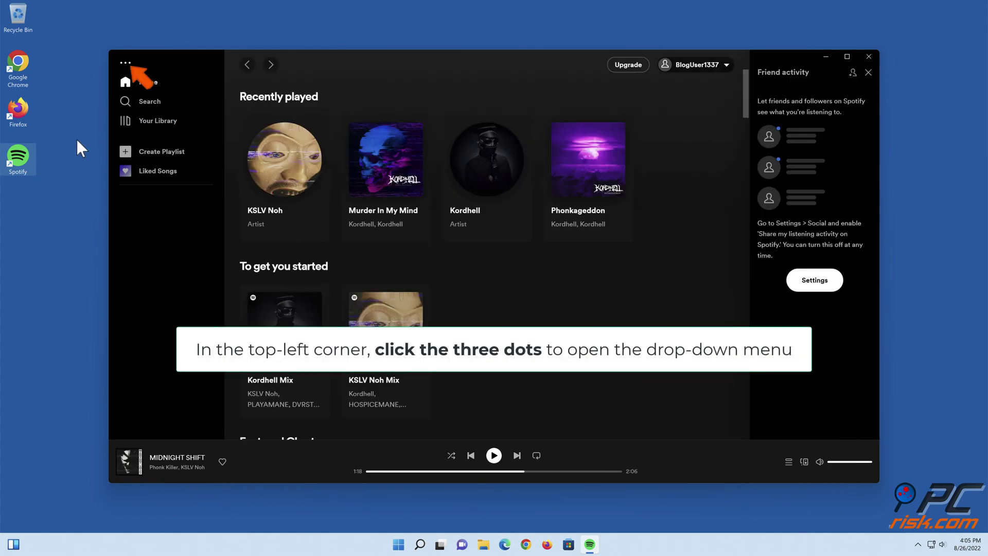
left_click(125, 63)
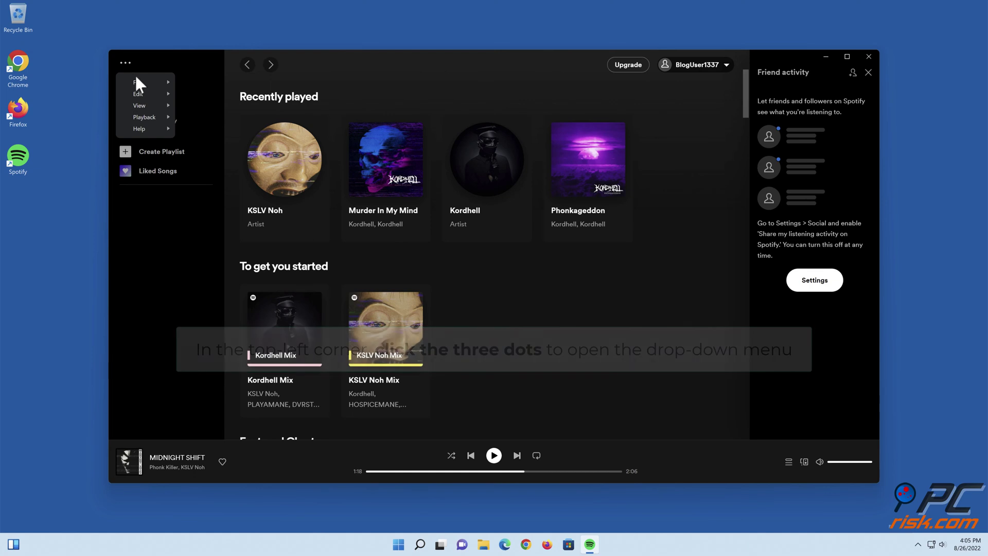
mouse_move(145, 97)
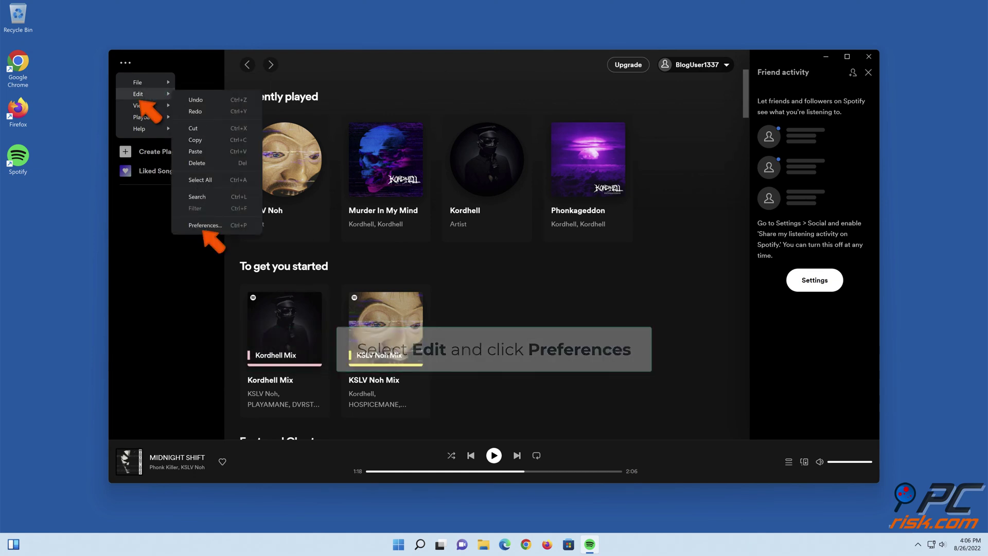
left_click(205, 225)
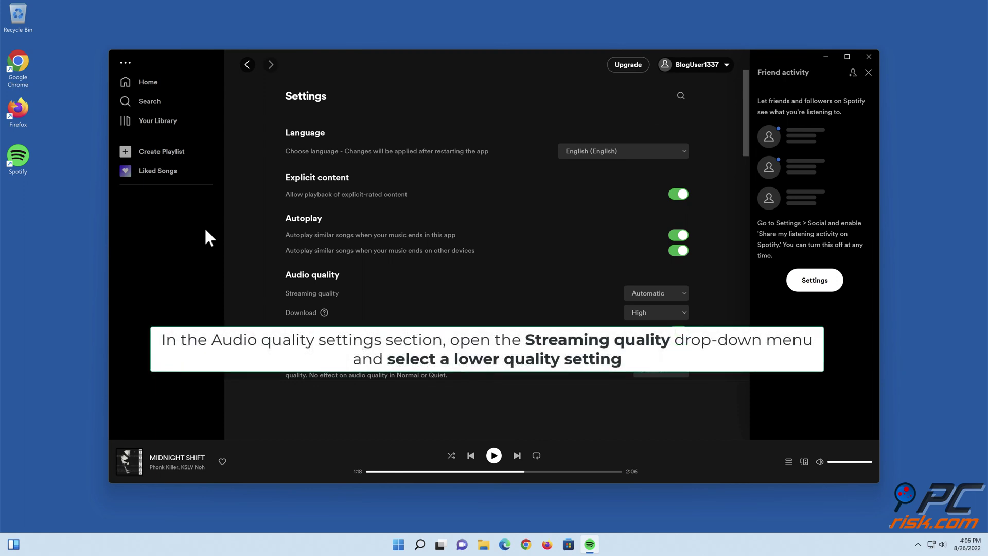
scroll(484, 204, "down", 2)
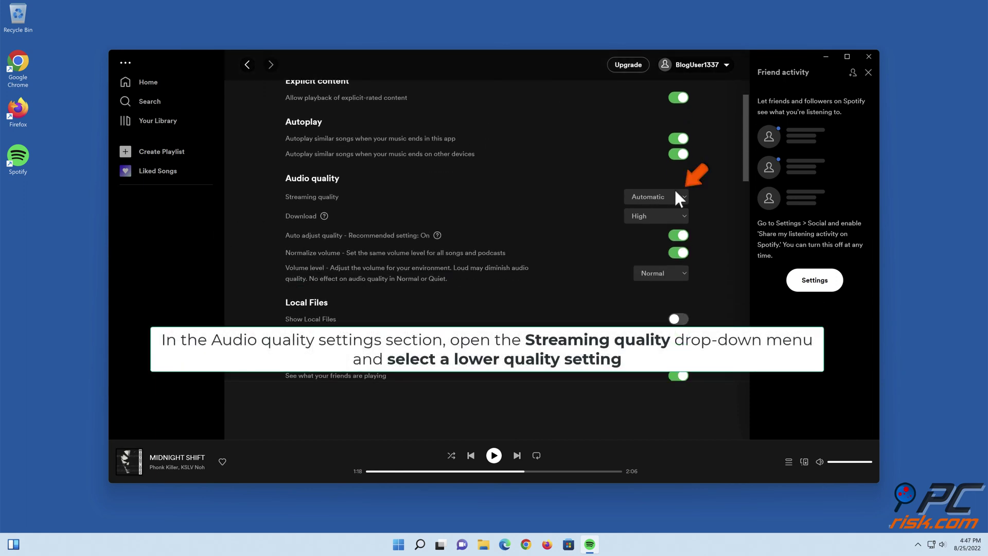
left_click(683, 196)
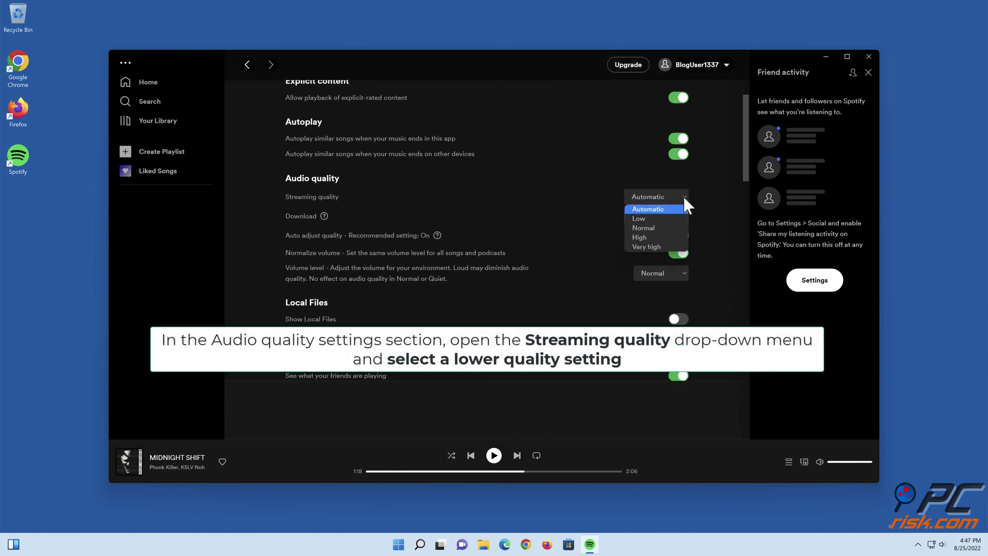
left_click(656, 229)
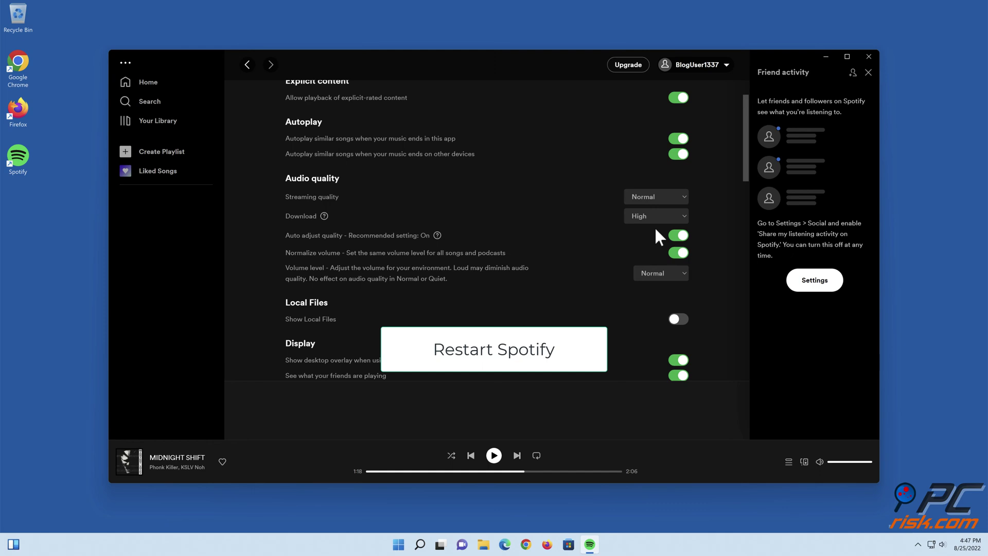
Restart Spotify to apply the streaming quality change, and close it again
left_click(867, 56)
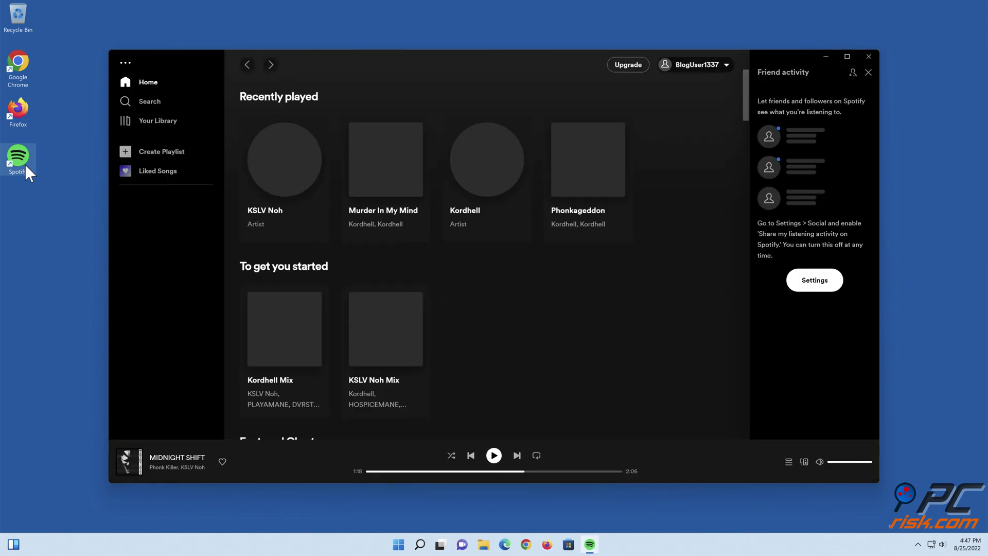
left_click(869, 56)
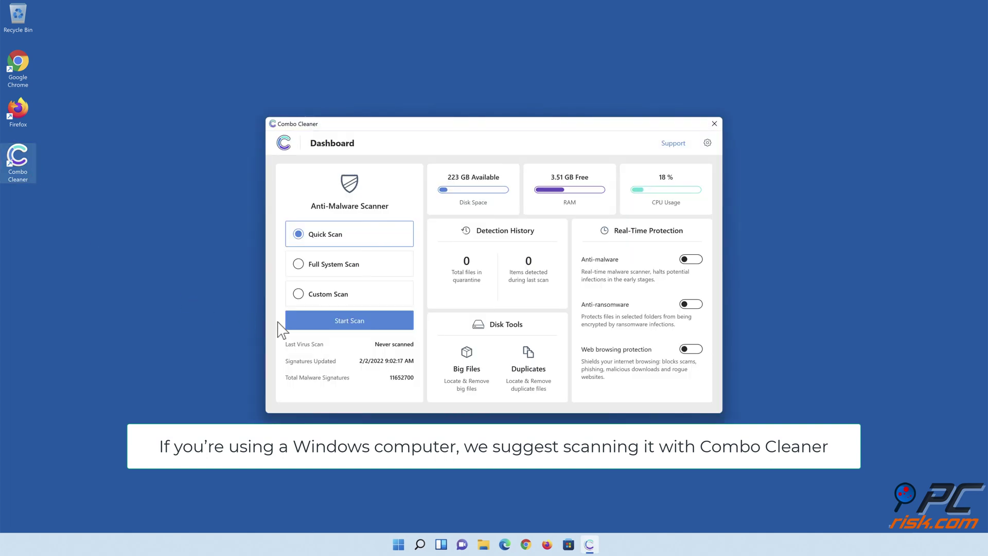
Run a Quick Scan in Combo Cleaner and move all detected threats to quarantine
left_click(350, 324)
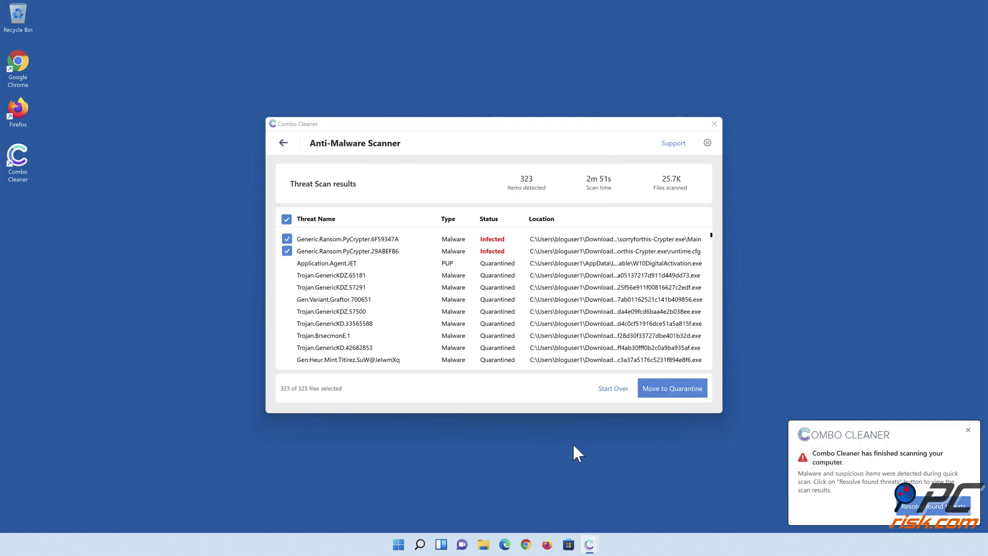
left_click(672, 391)
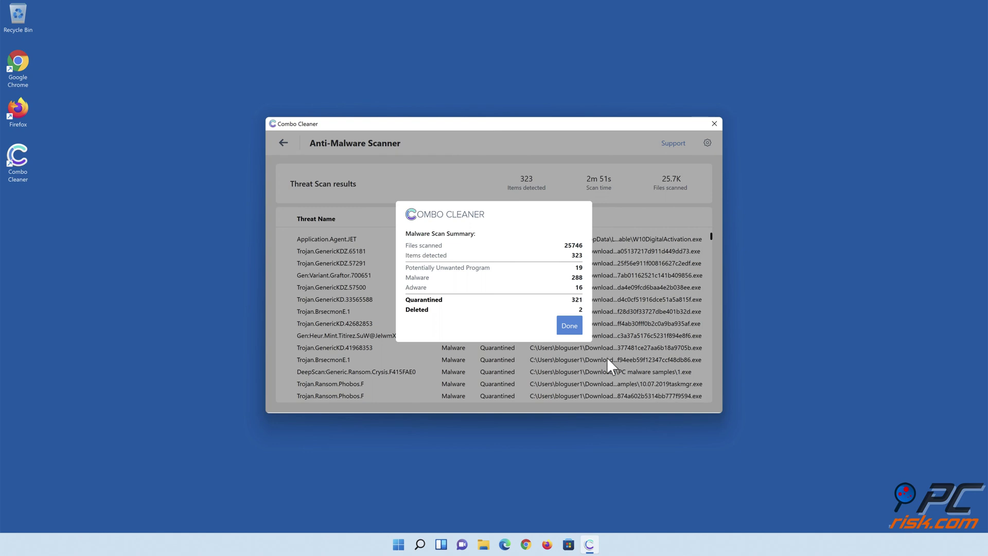
left_click(568, 326)
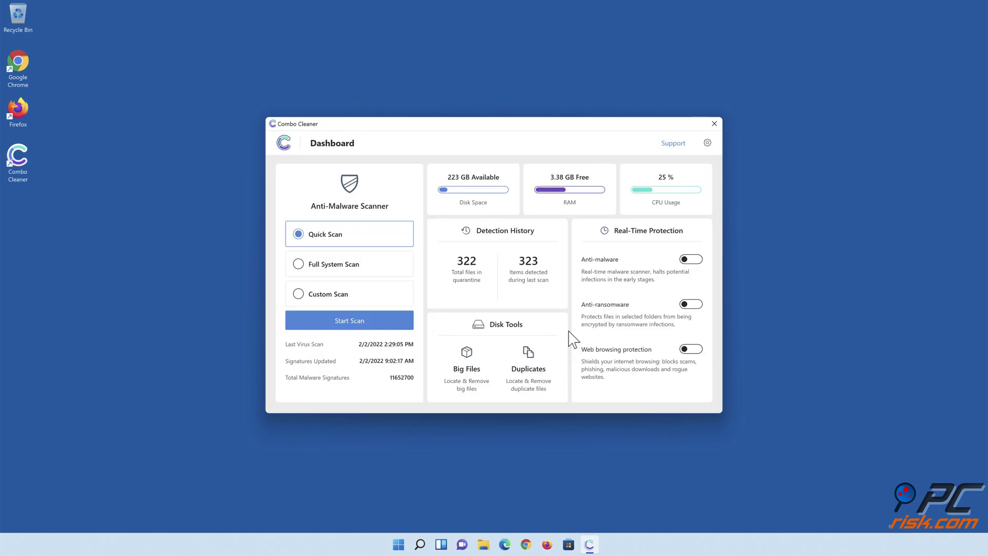
Turn on real-time anti-malware and anti-ransomware protection, adding the Documents folder from Libraries as a protected folder
left_click(690, 262)
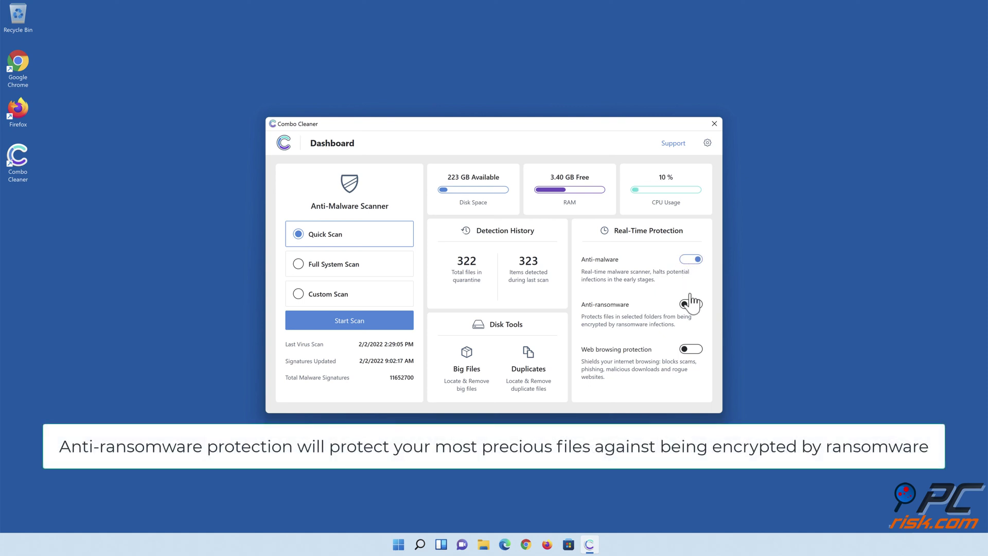
left_click(689, 305)
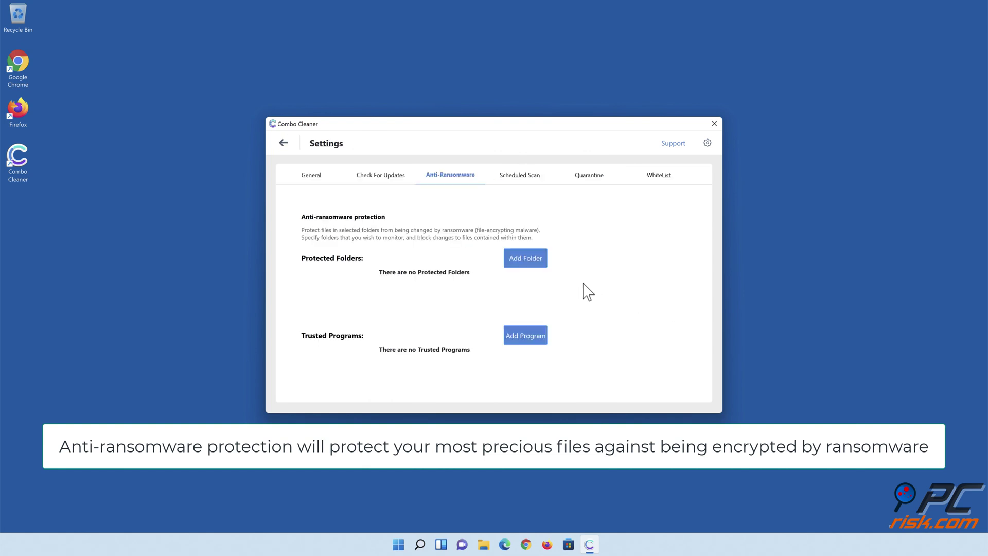
left_click(525, 261)
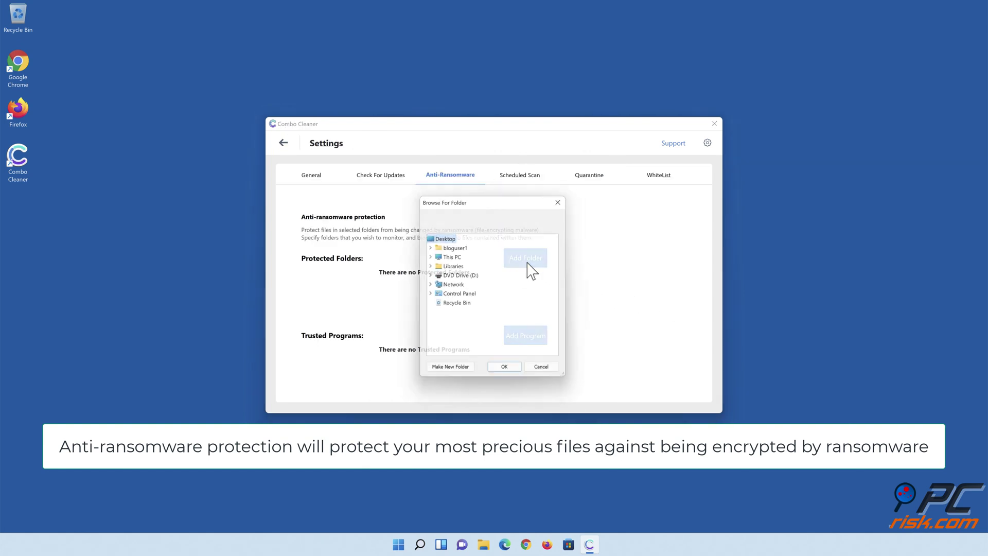
left_click(428, 266)
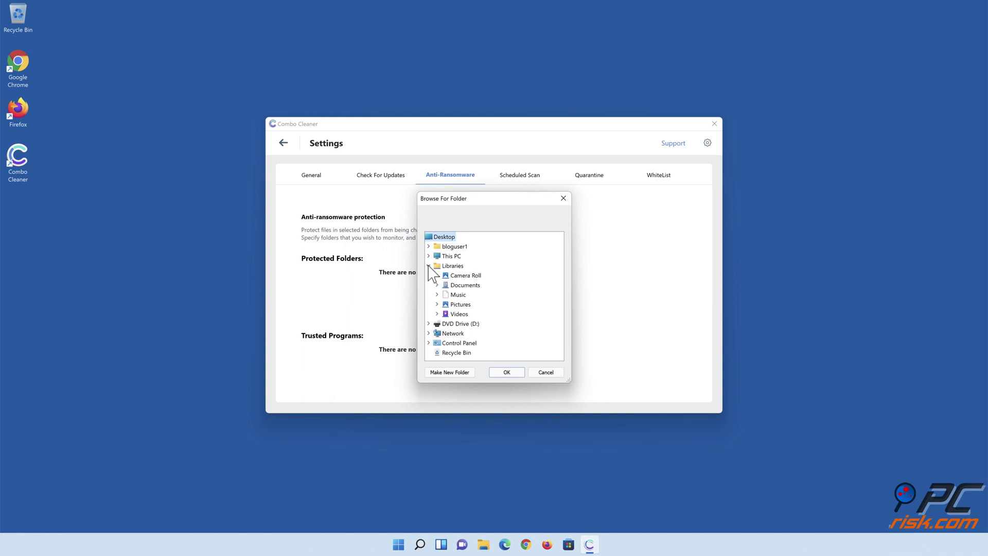
left_click(437, 285)
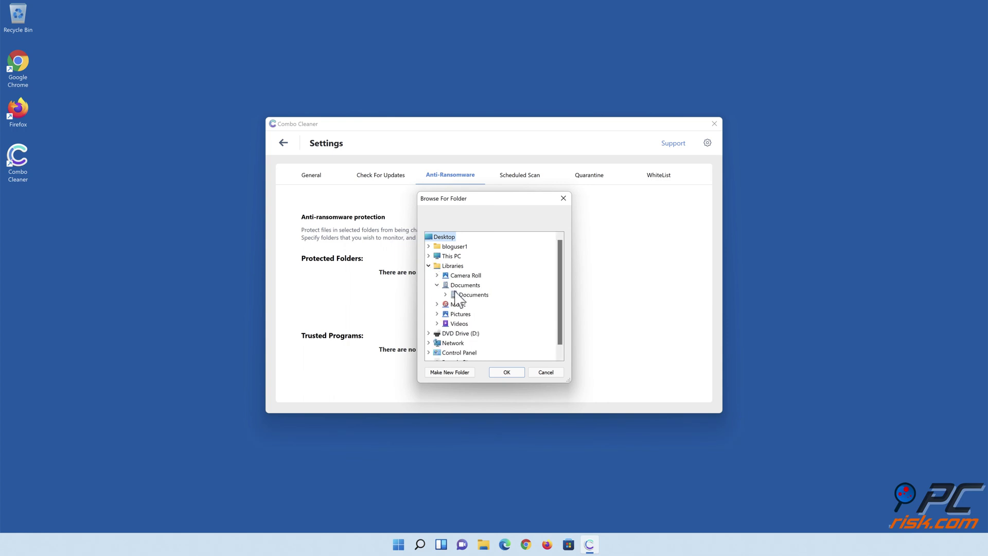
left_click(466, 295)
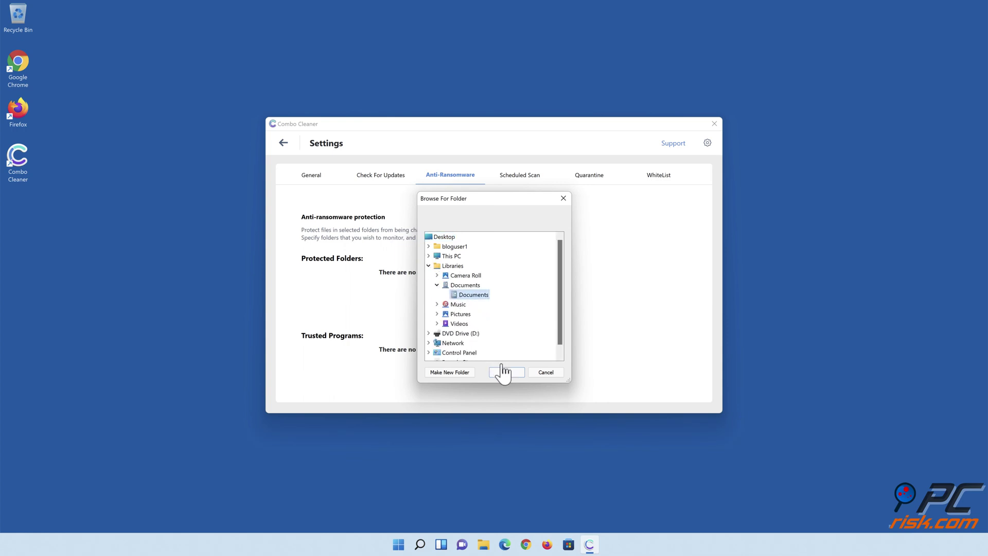
left_click(507, 373)
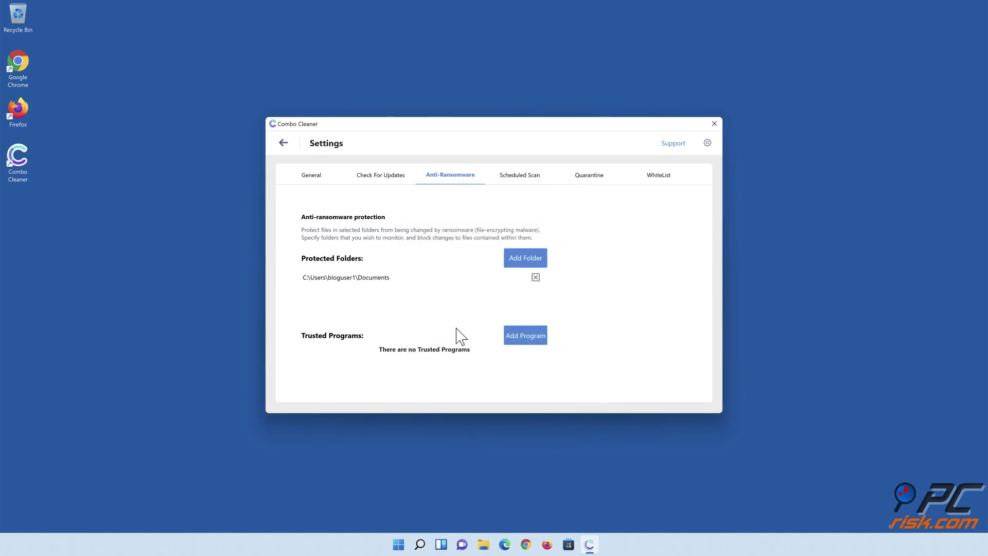
Return to the dashboard and turn on web browsing protection
left_click(284, 144)
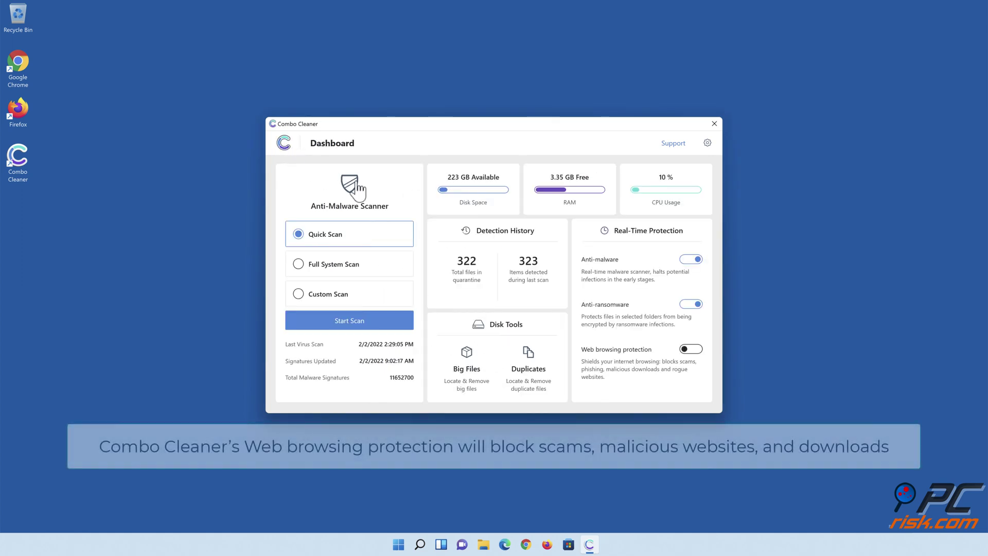
left_click(692, 353)
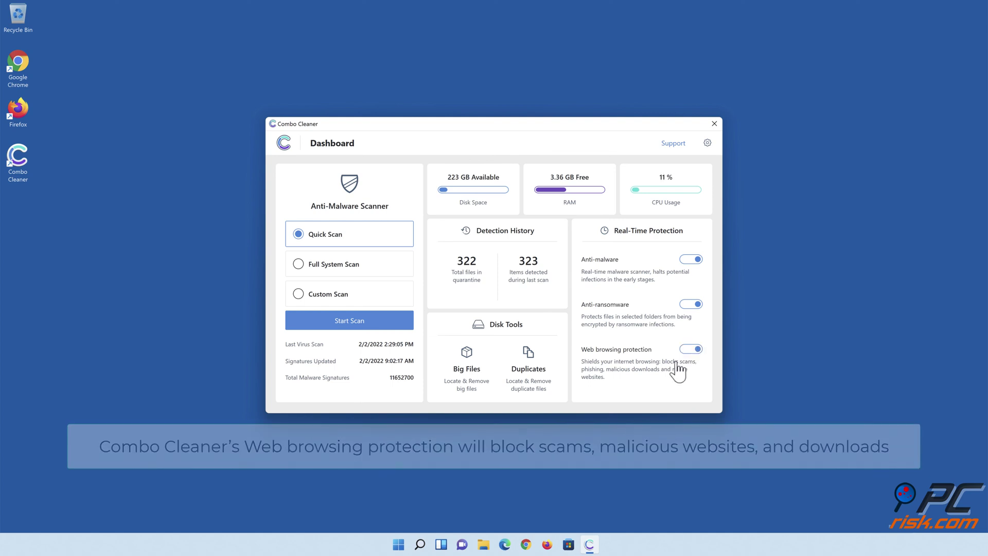